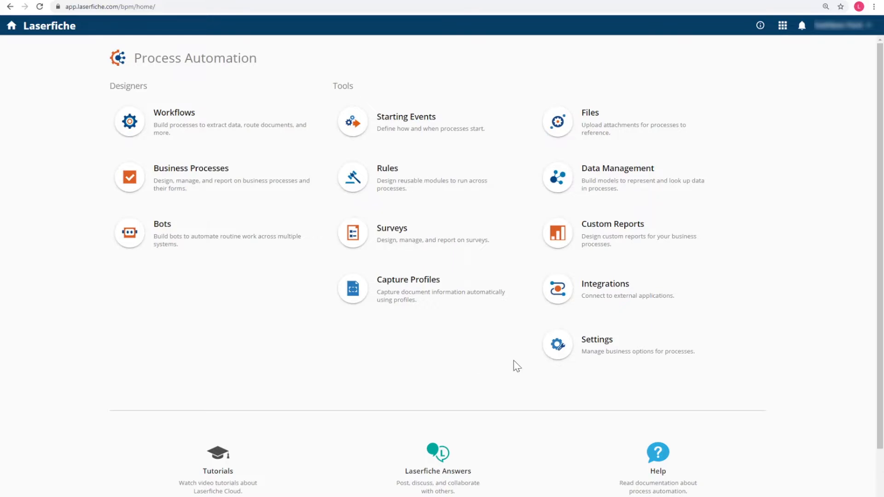
Under Integrations > Application Connections, add an Ellucian connection named 'Ellucian Banner Integration Through Ellucian Ethos'
{"action": "left_click", "coordinate": [631, 286]}
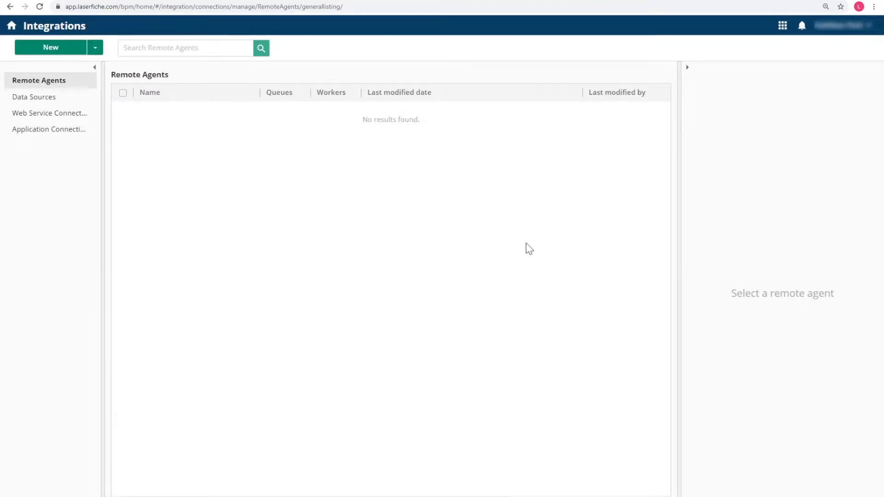
{"action": "left_click", "coordinate": [47, 133]}
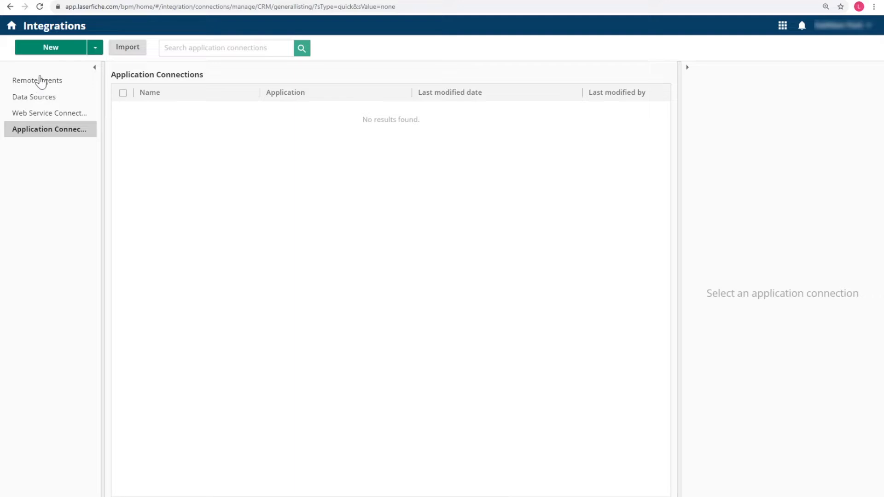
{"action": "left_click", "coordinate": [48, 51]}
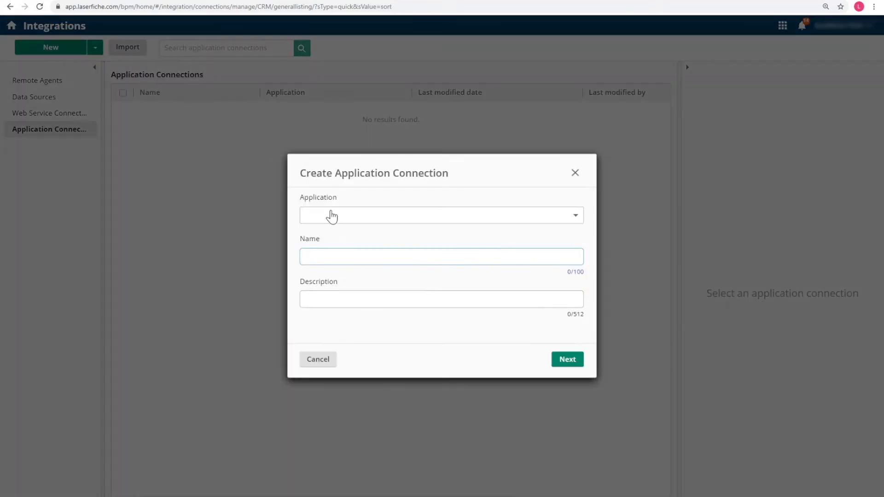
{"action": "left_click", "coordinate": [335, 217]}
{"action": "left_click", "coordinate": [340, 289]}
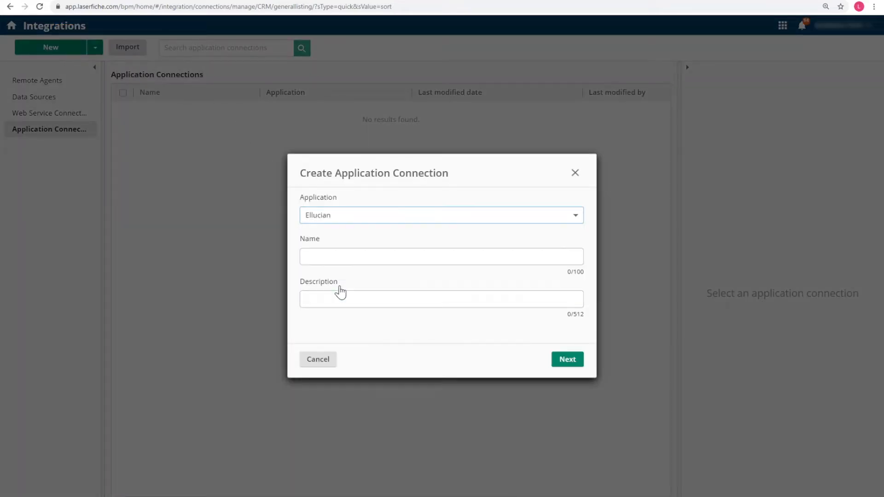
{"action": "type", "text": "Ellucian"}
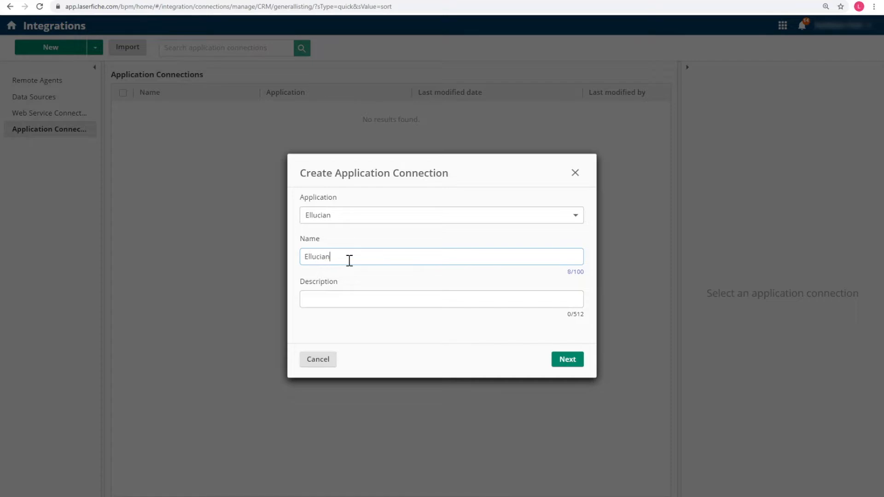
{"action": "type", "text": " Banner Integration Through Ellucian Ethos"}
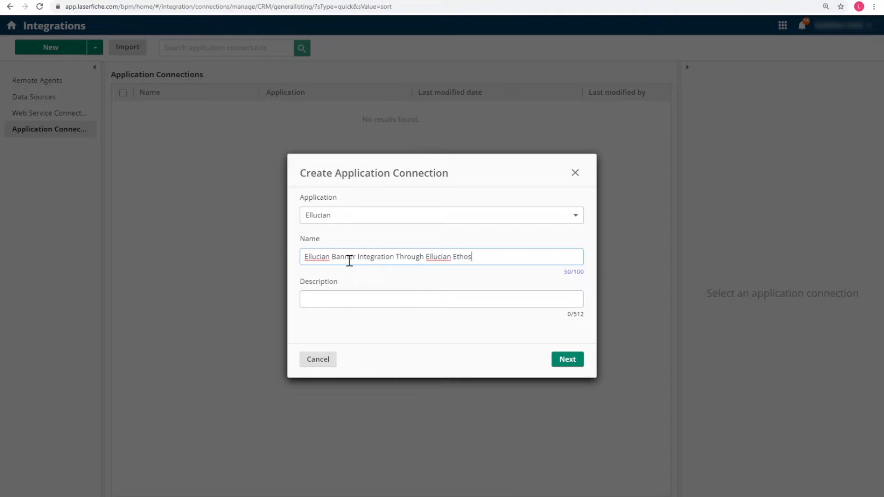
{"action": "left_click", "coordinate": [572, 362]}
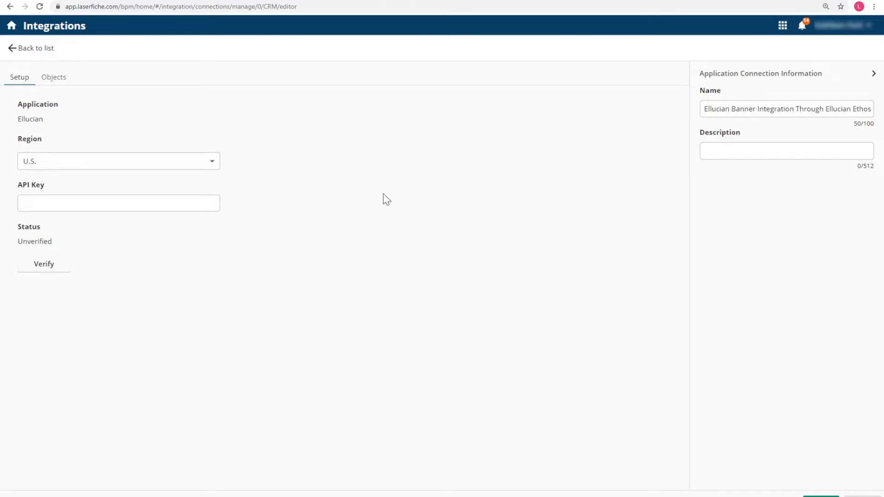
Keep the U.S. region, paste the API key, verify the connection and view the Objects mappings
{"action": "left_click", "coordinate": [215, 169]}
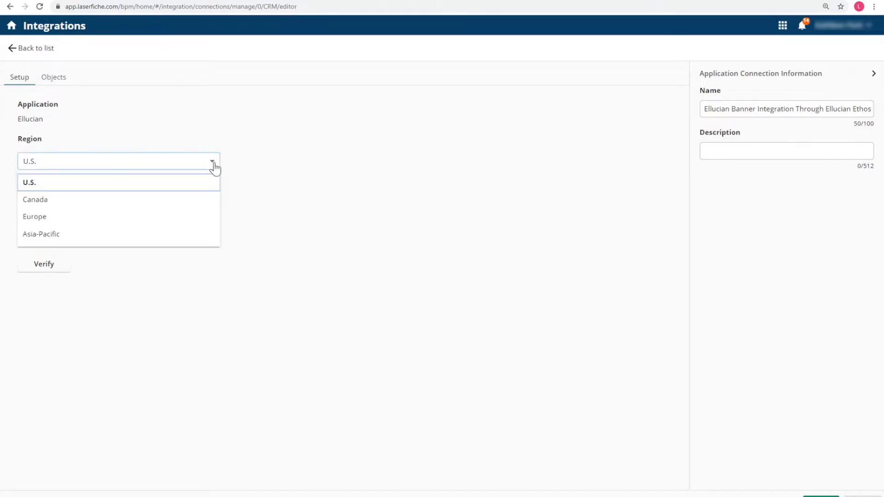
{"action": "left_click", "coordinate": [215, 169]}
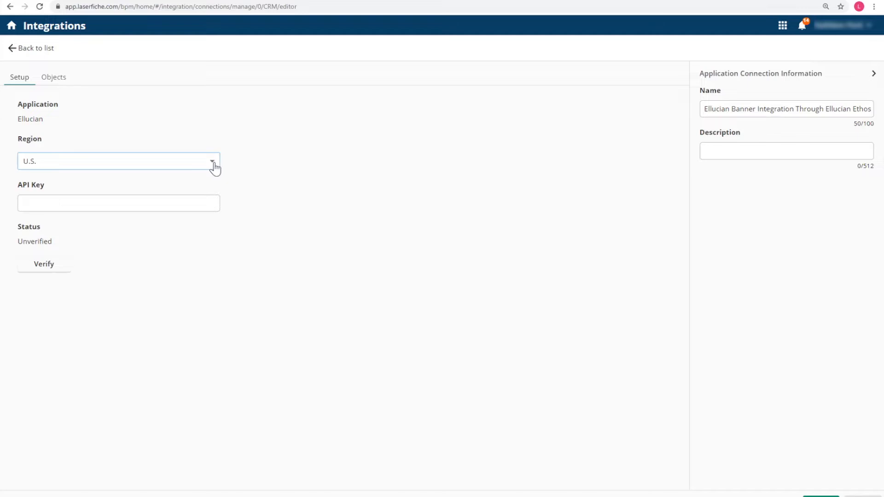
{"action": "left_click", "coordinate": [26, 202]}
{"action": "key", "text": "ctrl+v"}
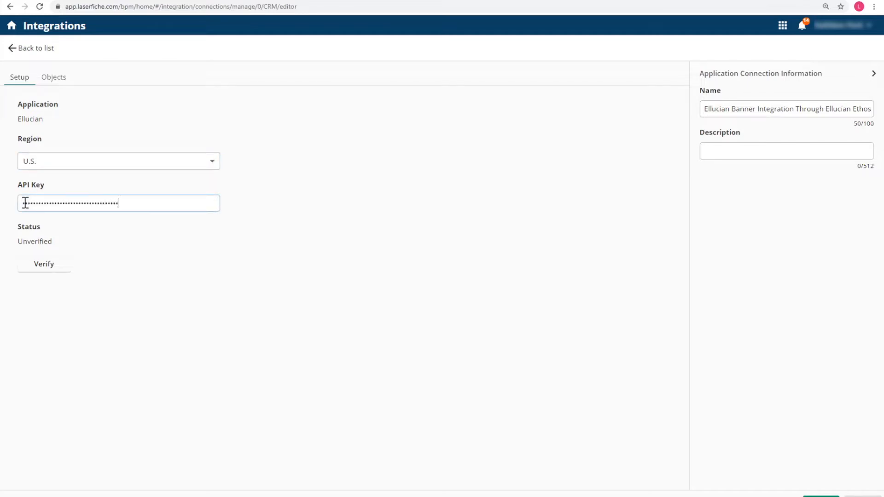
{"action": "left_click", "coordinate": [47, 271]}
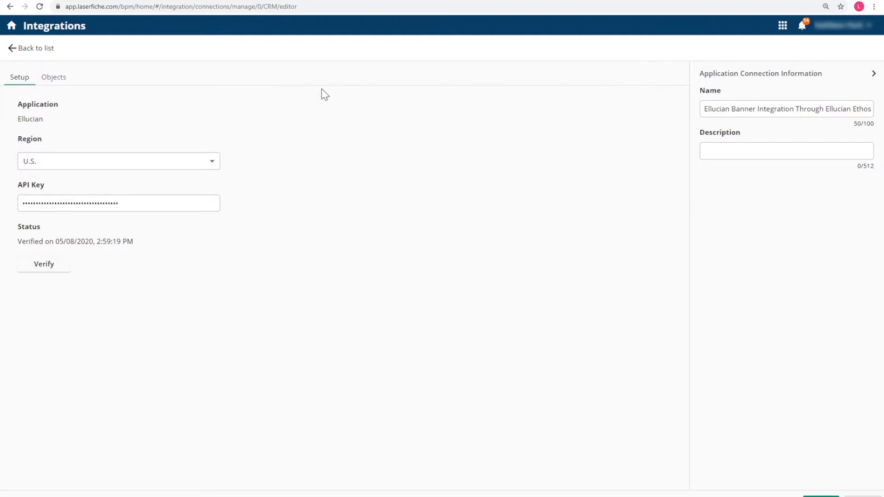
{"action": "left_click", "coordinate": [53, 79]}
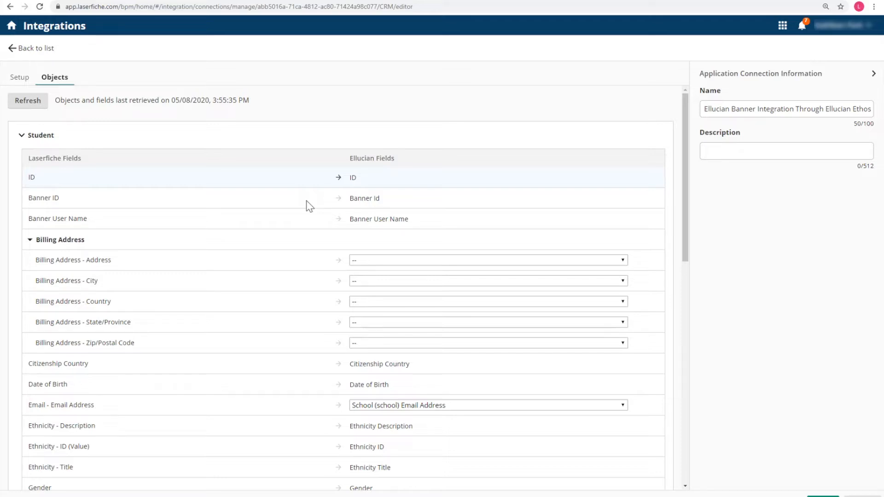
Map Billing Address - Address to the Home (home) Address type instead of mailing
{"action": "left_click", "coordinate": [392, 260]}
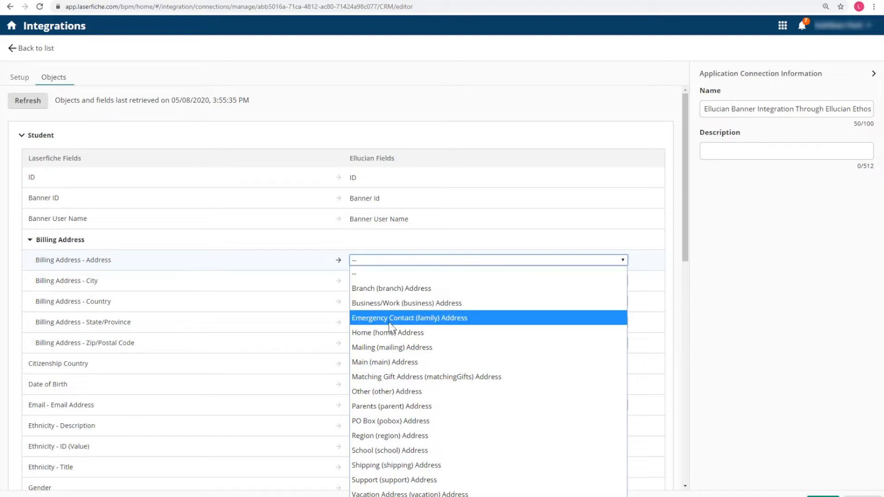
{"action": "left_click", "coordinate": [392, 349]}
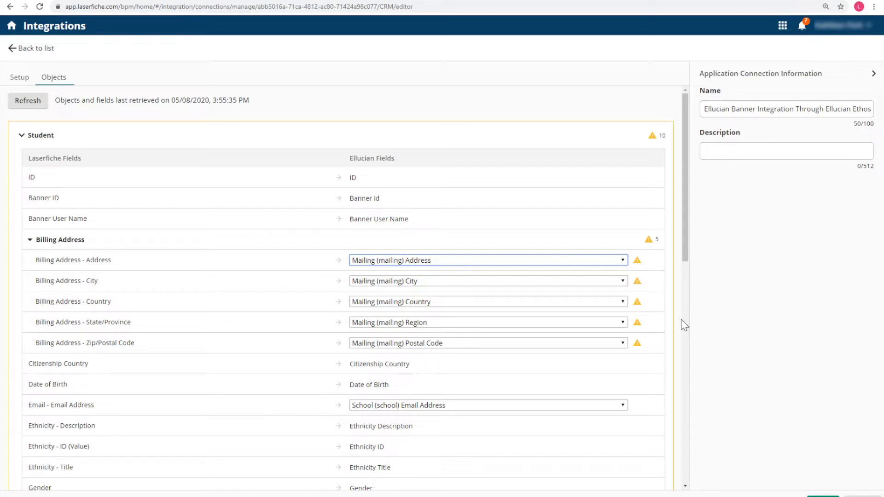
{"action": "mouse_move", "coordinate": [650, 241]}
{"action": "scroll", "coordinate": [573, 308], "scroll_direction": "down", "scroll_amount": 7}
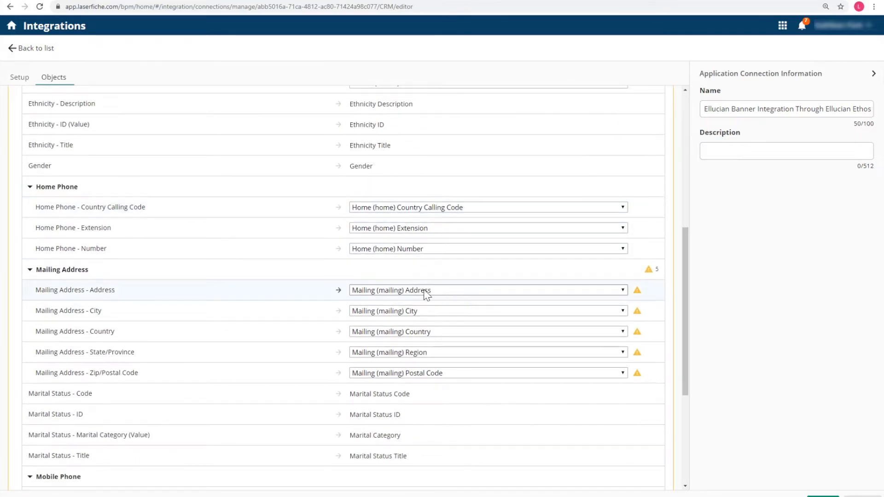
{"action": "scroll", "coordinate": [426, 295], "scroll_direction": "up", "scroll_amount": 7}
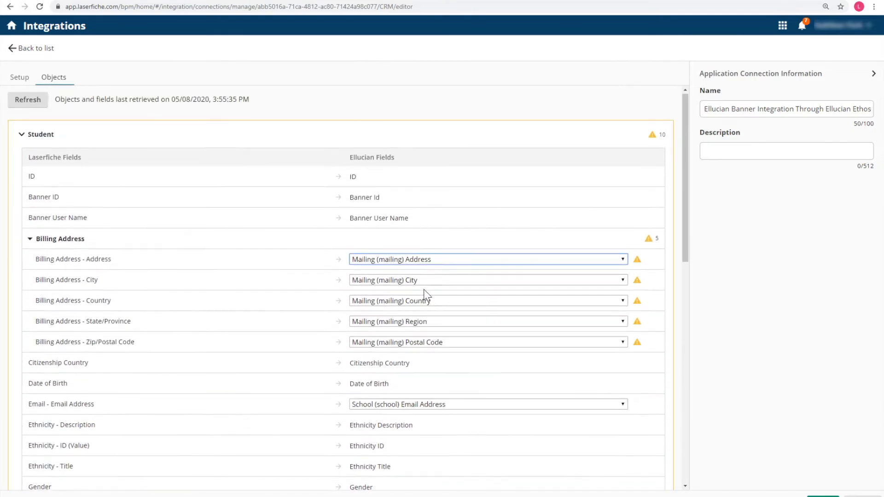
{"action": "left_click", "coordinate": [412, 262]}
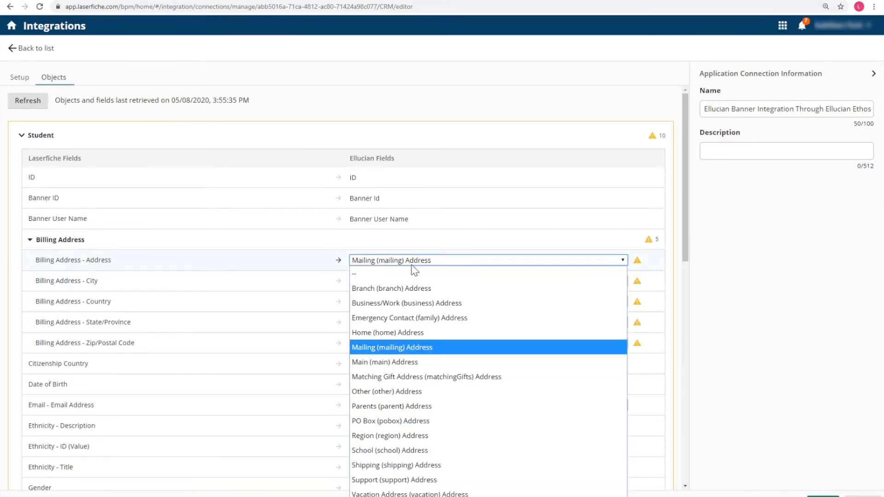
{"action": "left_click", "coordinate": [418, 334]}
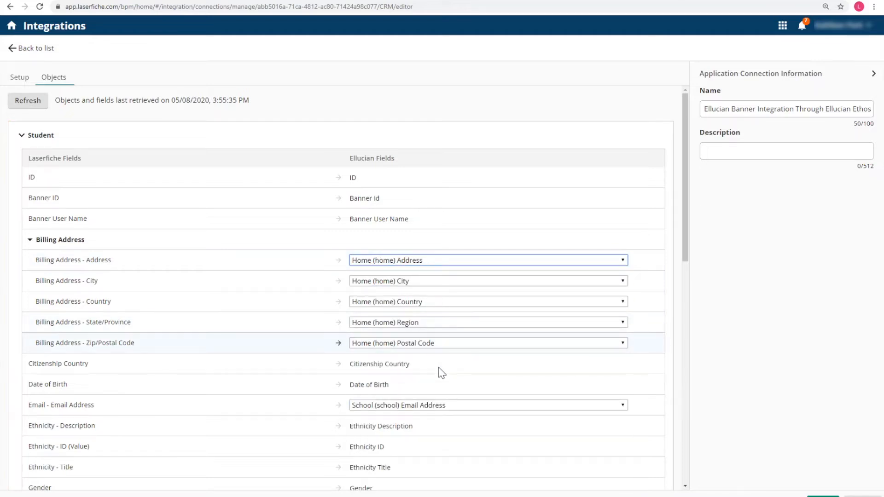
{"action": "scroll", "coordinate": [447, 388], "scroll_direction": "down", "scroll_amount": 1}
{"action": "scroll", "coordinate": [447, 387], "scroll_direction": "down", "scroll_amount": 5}
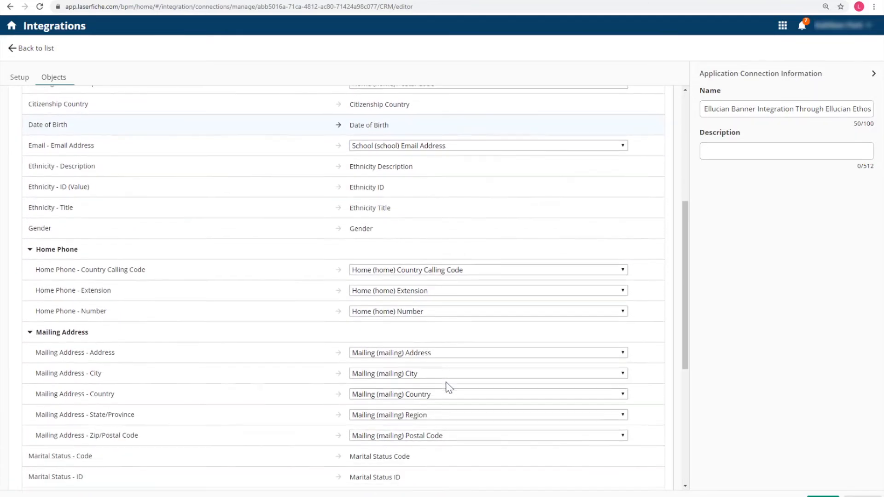
Map Email to the Personal E-mail address and save the connection
{"action": "left_click", "coordinate": [403, 131]}
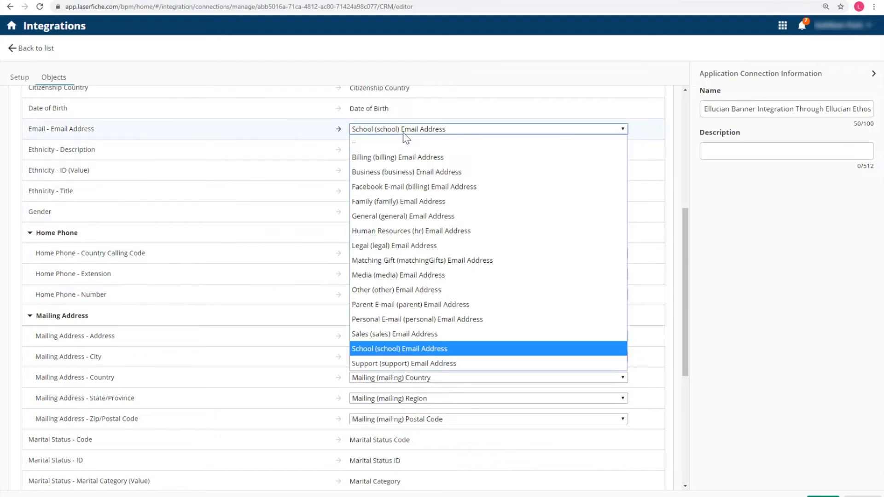
{"action": "left_click", "coordinate": [391, 320]}
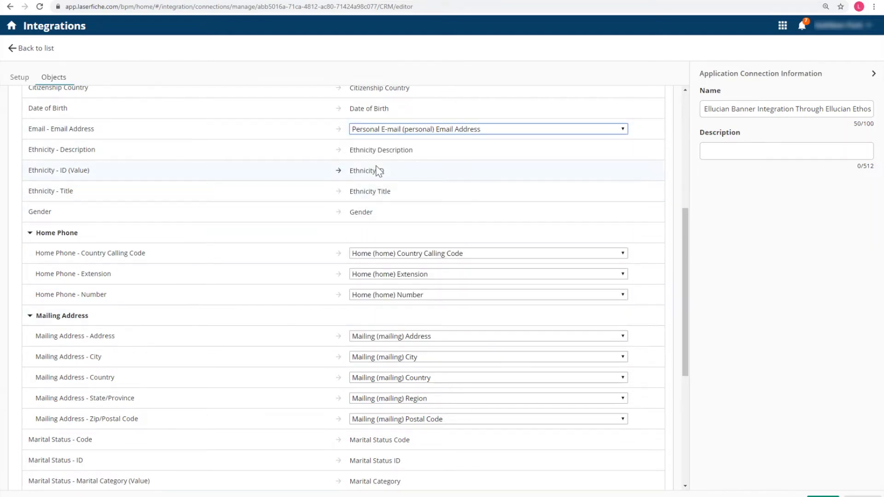
{"action": "scroll", "coordinate": [377, 173], "scroll_direction": "down", "scroll_amount": 5}
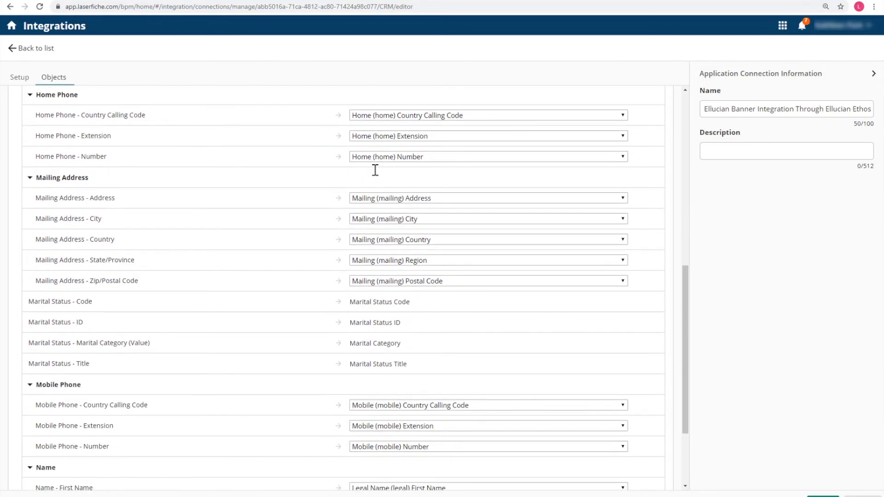
{"action": "scroll", "coordinate": [376, 175], "scroll_direction": "down", "scroll_amount": 1}
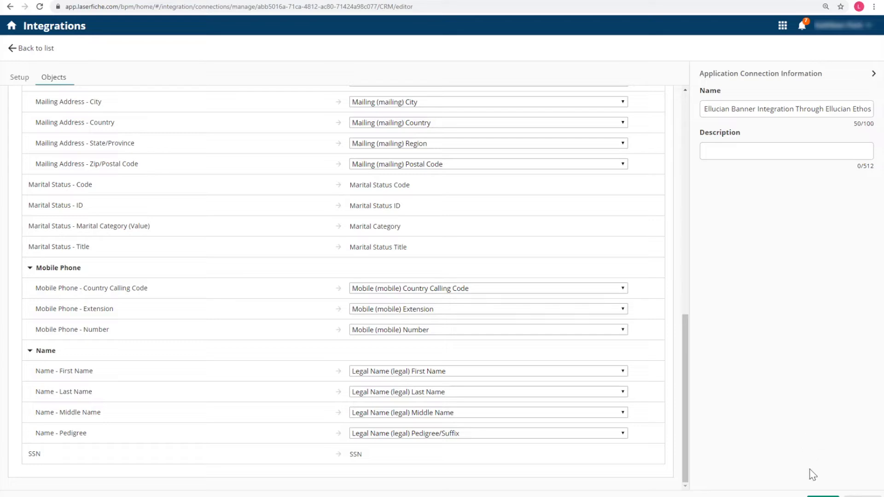
{"action": "left_click", "coordinate": [820, 496]}
From Business Processes, open the Change of Student Information - Submission form's Lookup Rules
{"action": "left_click", "coordinate": [783, 26]}
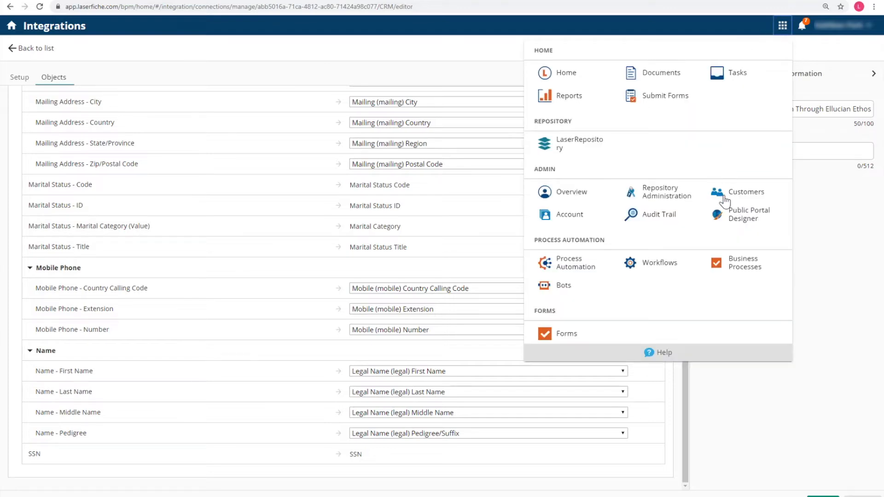
{"action": "left_click", "coordinate": [727, 264]}
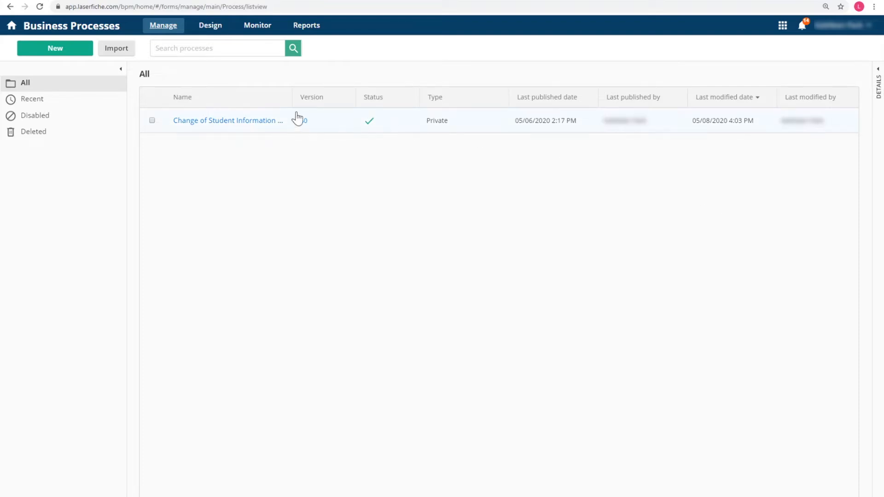
{"action": "left_click", "coordinate": [207, 122]}
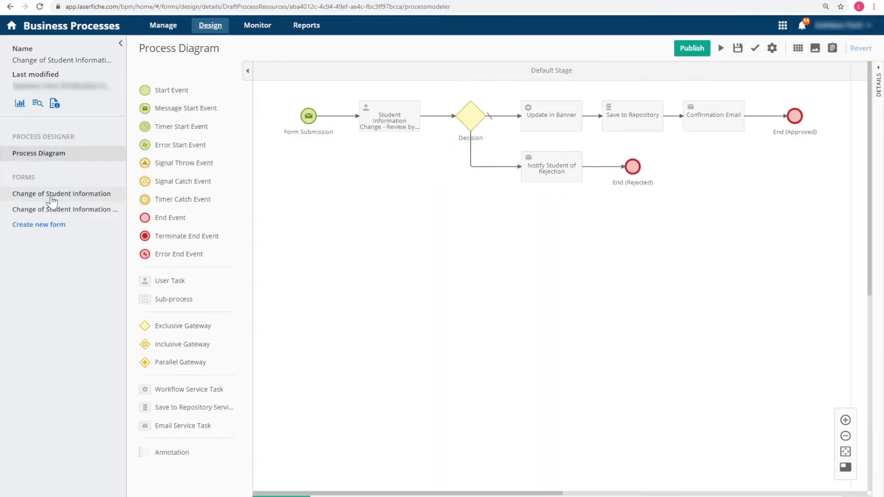
{"action": "left_click", "coordinate": [47, 212]}
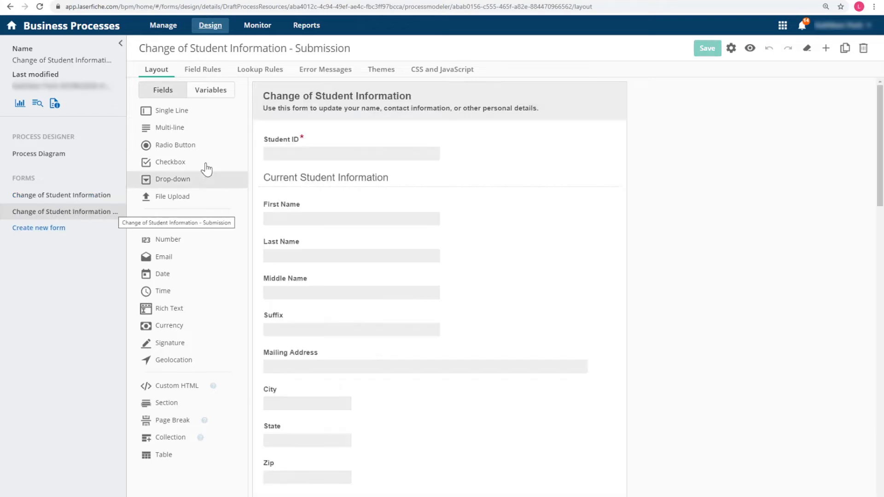
{"action": "left_click", "coordinate": [258, 70]}
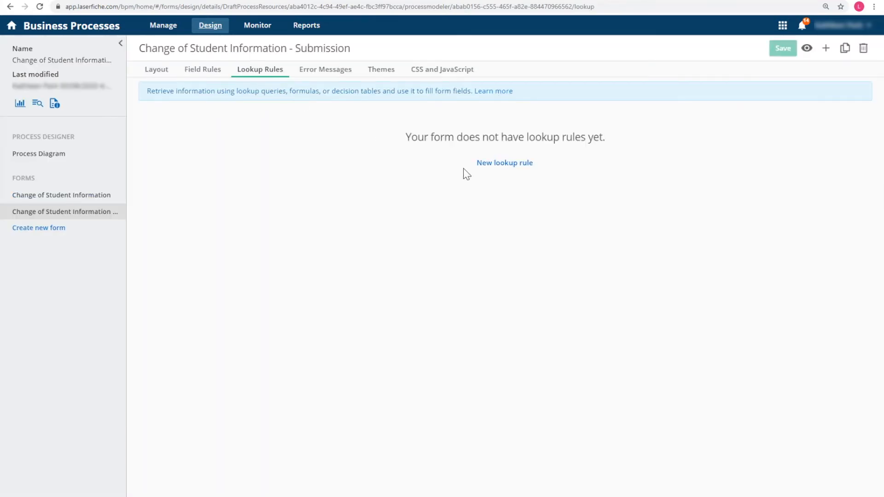
Create an Application Connection lookup on the Ellucian Banner connection, searching by Banner ID matched to Student ID
{"action": "left_click", "coordinate": [505, 164]}
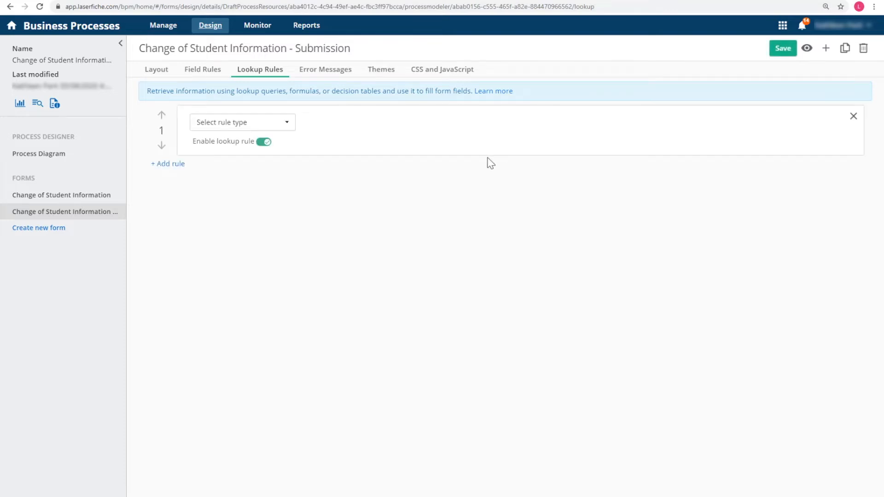
{"action": "left_click", "coordinate": [227, 124]}
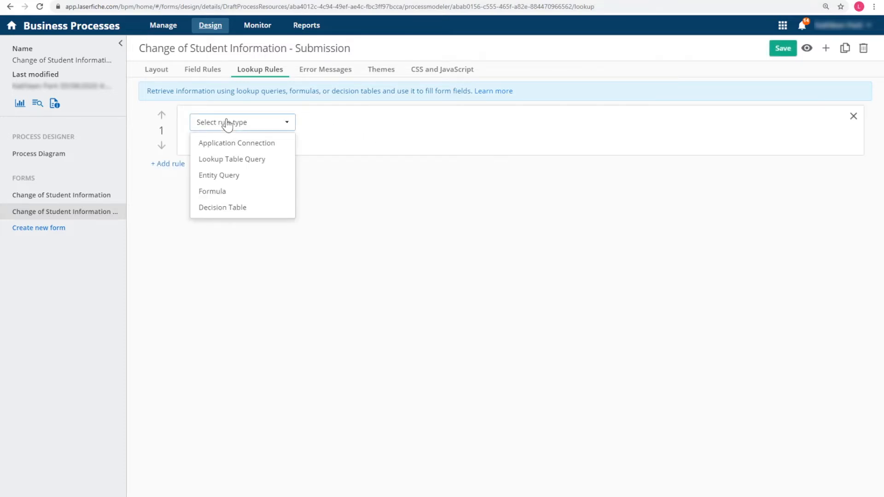
{"action": "left_click", "coordinate": [238, 144]}
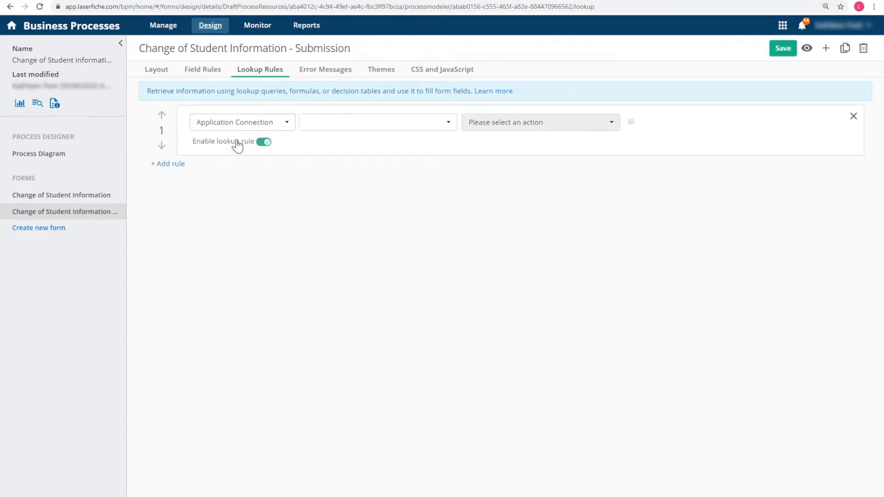
{"action": "left_click", "coordinate": [361, 127]}
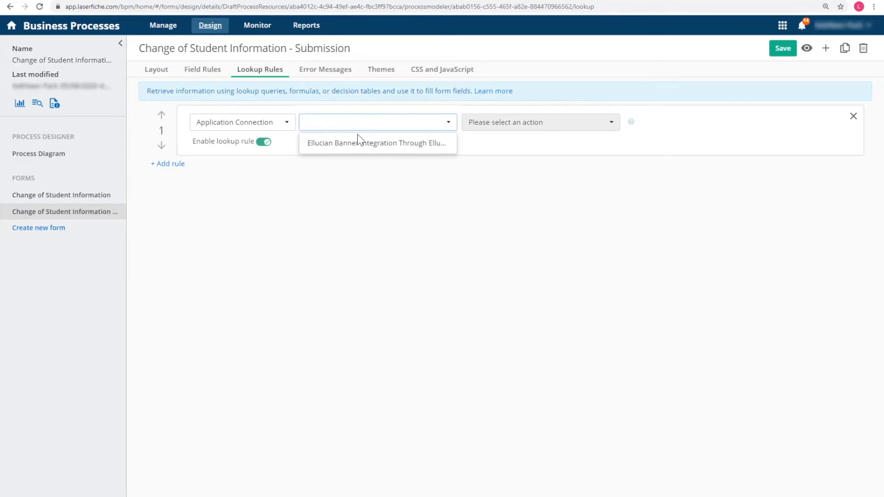
{"action": "left_click", "coordinate": [359, 143]}
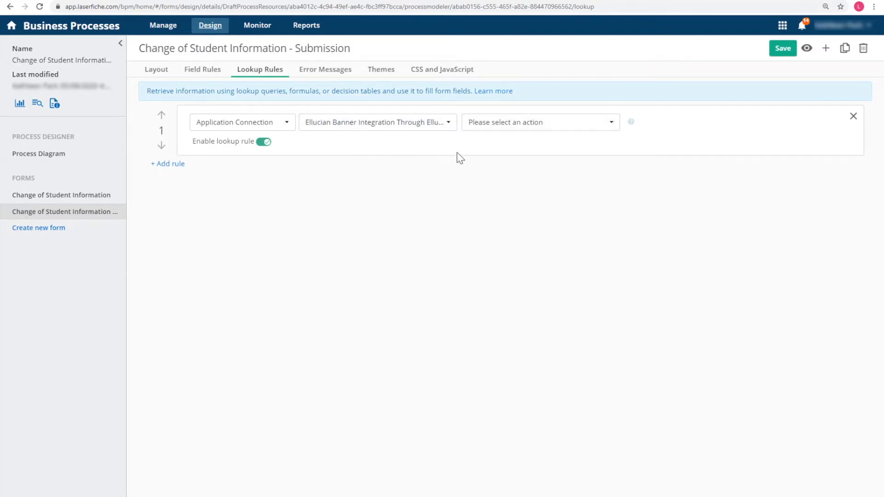
{"action": "left_click", "coordinate": [492, 126]}
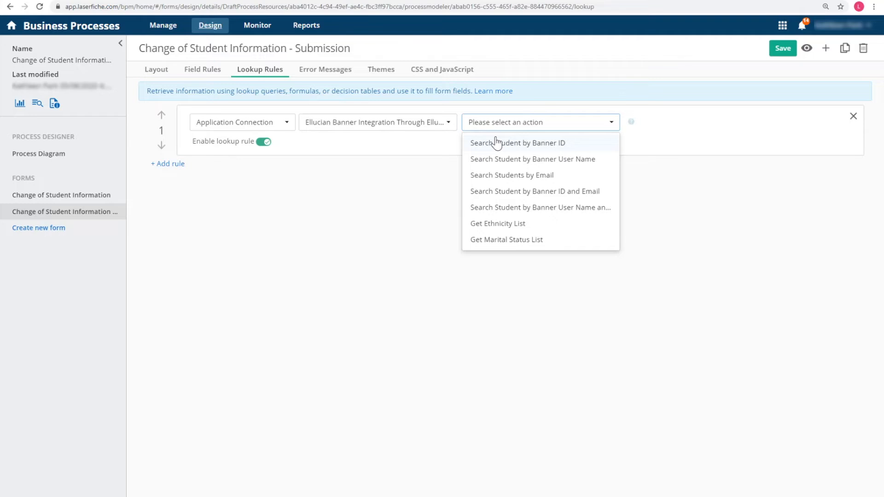
{"action": "left_click", "coordinate": [497, 143]}
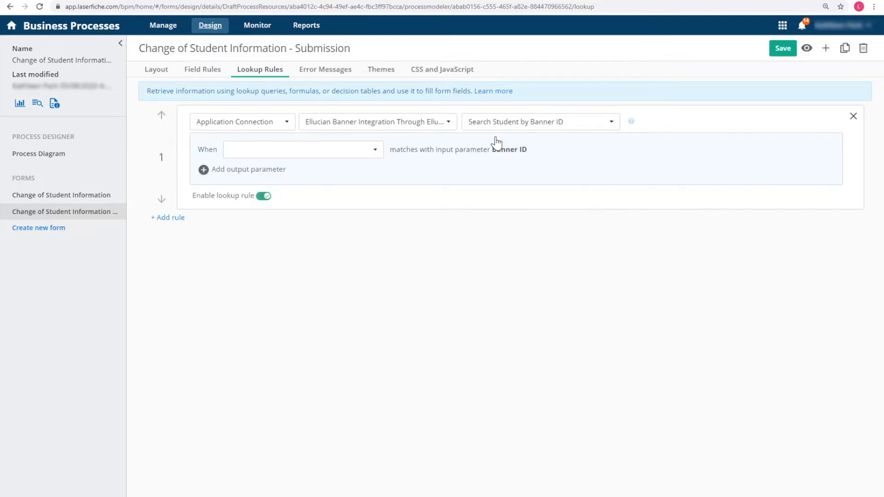
{"action": "left_click", "coordinate": [275, 153]}
{"action": "scroll", "coordinate": [283, 224], "scroll_direction": "down", "scroll_amount": 5}
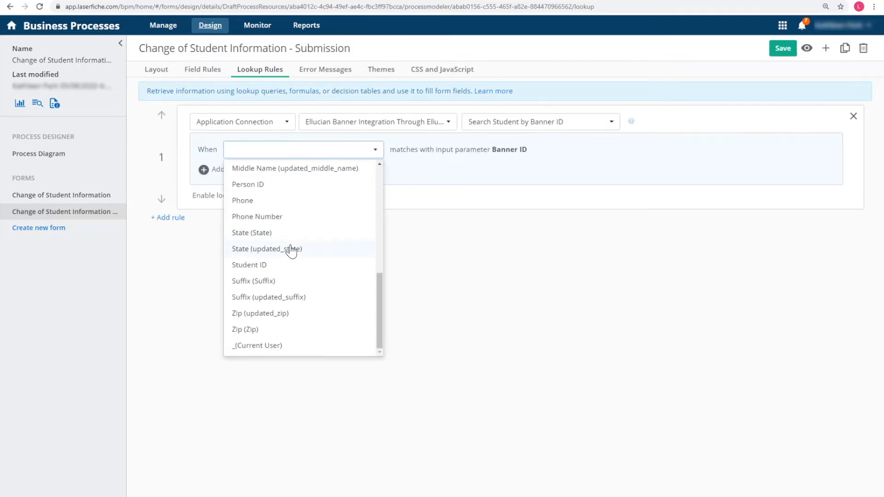
{"action": "left_click", "coordinate": [284, 264]}
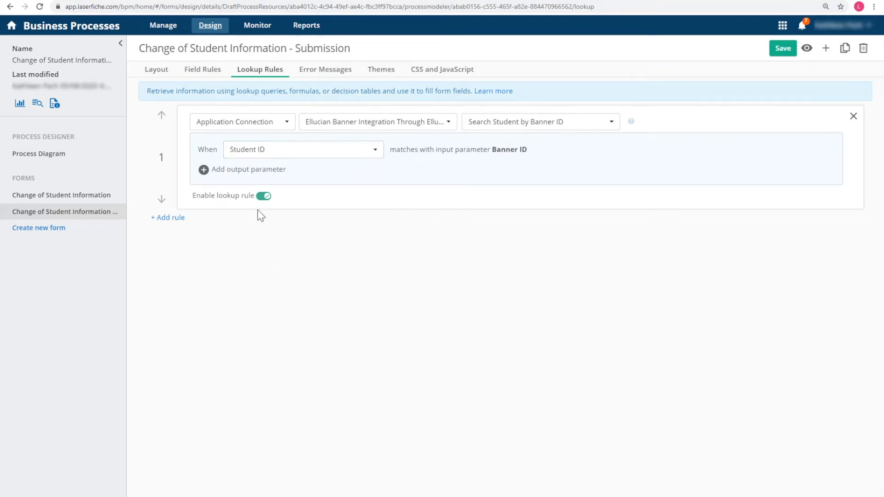
Fill First Name and Last Name from the Banner first and last names
{"action": "left_click", "coordinate": [230, 170]}
{"action": "left_click", "coordinate": [231, 173]}
{"action": "left_click", "coordinate": [284, 295]}
{"action": "left_click", "coordinate": [426, 173]}
{"action": "left_click", "coordinate": [438, 207]}
{"action": "left_click", "coordinate": [572, 171]}
{"action": "left_click", "coordinate": [299, 196]}
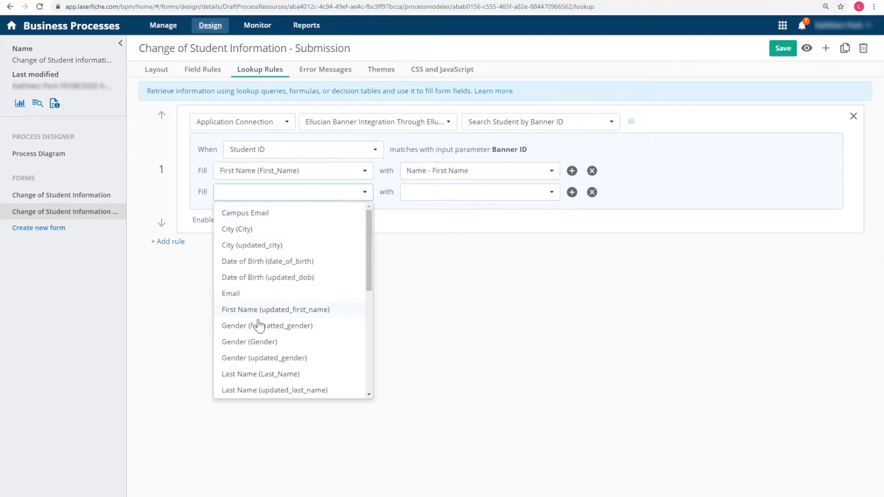
{"action": "left_click", "coordinate": [262, 374]}
{"action": "left_click", "coordinate": [440, 194]}
{"action": "left_click", "coordinate": [437, 246]}
Fill Middle Name from the Banner middle name and Suffix from the name pedigree
{"action": "left_click", "coordinate": [572, 192]}
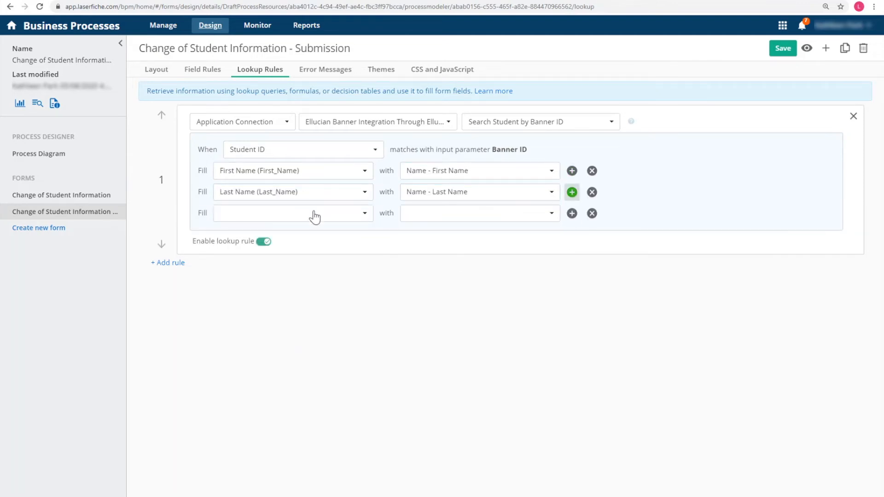
{"action": "left_click", "coordinate": [318, 213]}
{"action": "scroll", "coordinate": [306, 251], "scroll_direction": "down", "scroll_amount": 2}
{"action": "left_click", "coordinate": [276, 414]}
{"action": "left_click", "coordinate": [482, 214]}
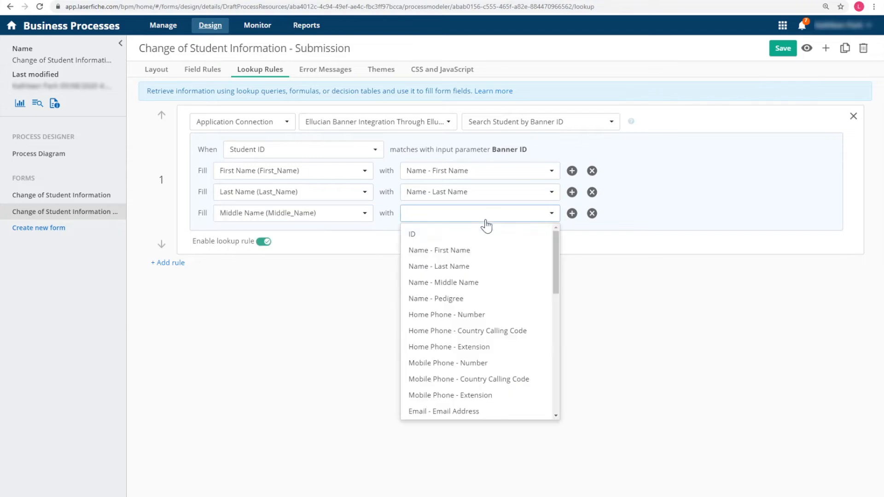
{"action": "left_click", "coordinate": [474, 283]}
{"action": "left_click", "coordinate": [572, 213]}
{"action": "left_click", "coordinate": [361, 235]}
{"action": "scroll", "coordinate": [294, 311], "scroll_direction": "down", "scroll_amount": 5}
{"action": "scroll", "coordinate": [294, 311], "scroll_direction": "down", "scroll_amount": 2}
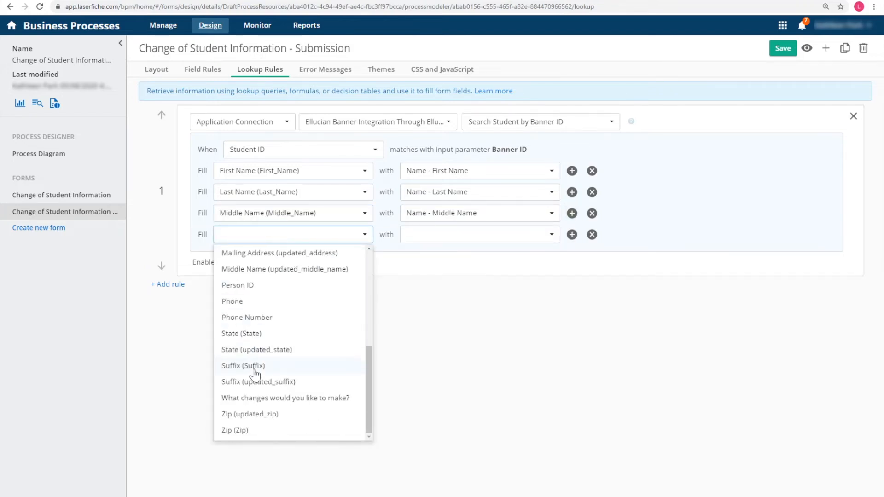
{"action": "left_click", "coordinate": [256, 367]}
{"action": "left_click", "coordinate": [427, 236]}
{"action": "left_click", "coordinate": [464, 322]}
Fill Phone from the home phone number and Email from the Banner email address
{"action": "left_click", "coordinate": [572, 234]}
{"action": "left_click", "coordinate": [322, 256]}
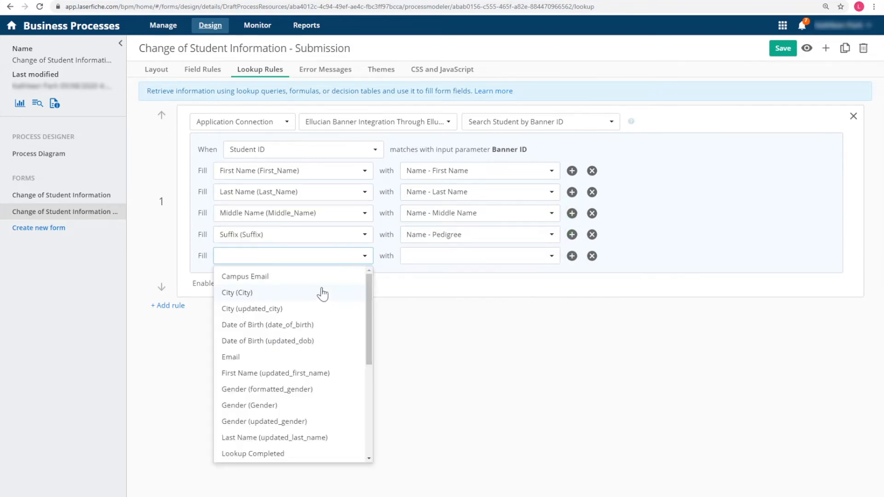
{"action": "scroll", "coordinate": [310, 296], "scroll_direction": "down", "scroll_amount": 5}
{"action": "left_click", "coordinate": [249, 339]}
{"action": "left_click", "coordinate": [479, 256]}
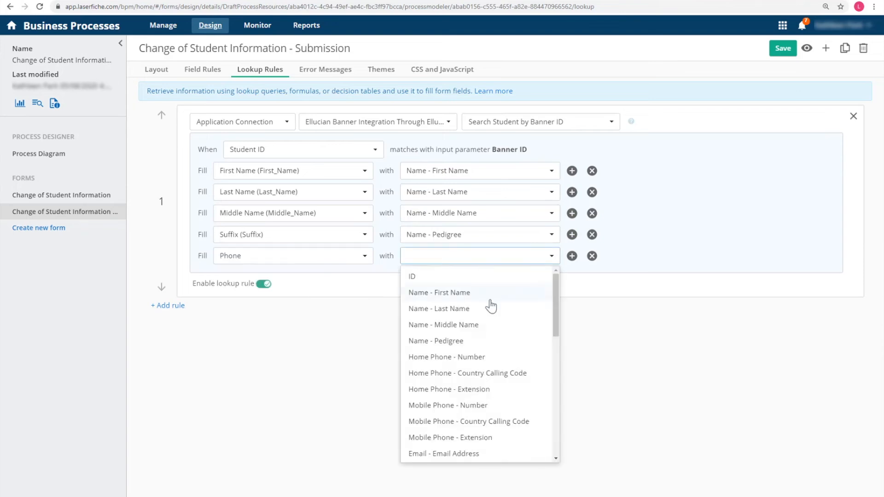
{"action": "left_click", "coordinate": [460, 358]}
{"action": "left_click", "coordinate": [572, 256]}
{"action": "left_click", "coordinate": [215, 281]}
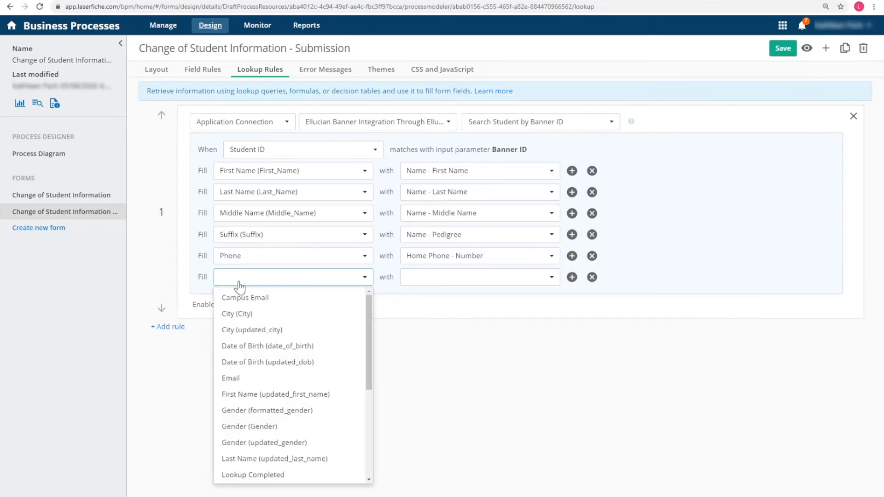
{"action": "left_click", "coordinate": [242, 378]}
{"action": "left_click", "coordinate": [422, 280]}
{"action": "left_click", "coordinate": [437, 475]}
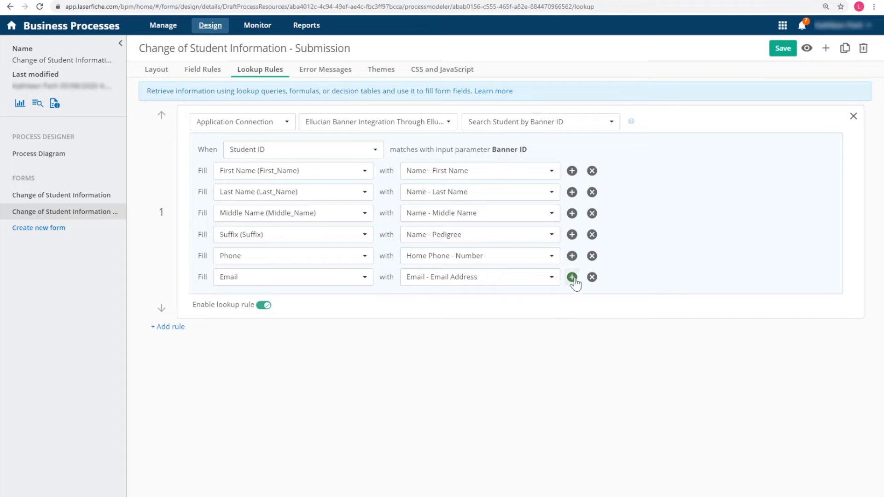
Fill Mailing Address from the Banner mailing address, add City, and fill Person ID from Banner ID
{"action": "left_click", "coordinate": [572, 277]}
{"action": "left_click", "coordinate": [261, 299]}
{"action": "left_click", "coordinate": [276, 495]}
{"action": "left_click", "coordinate": [442, 298]}
{"action": "scroll", "coordinate": [459, 385], "scroll_direction": "down", "scroll_amount": 3}
{"action": "left_click", "coordinate": [470, 420]}
{"action": "left_click", "coordinate": [571, 299]}
{"action": "left_click", "coordinate": [295, 320]}
{"action": "left_click", "coordinate": [302, 346]}
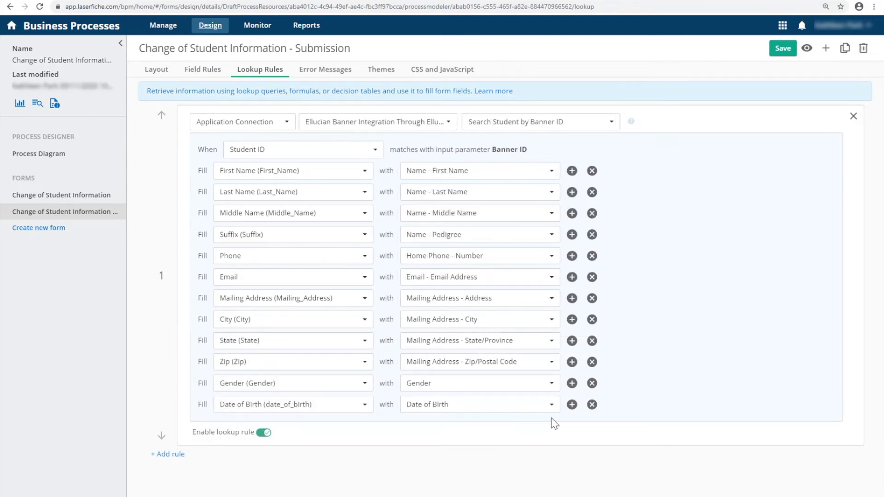
{"action": "left_click", "coordinate": [572, 404]}
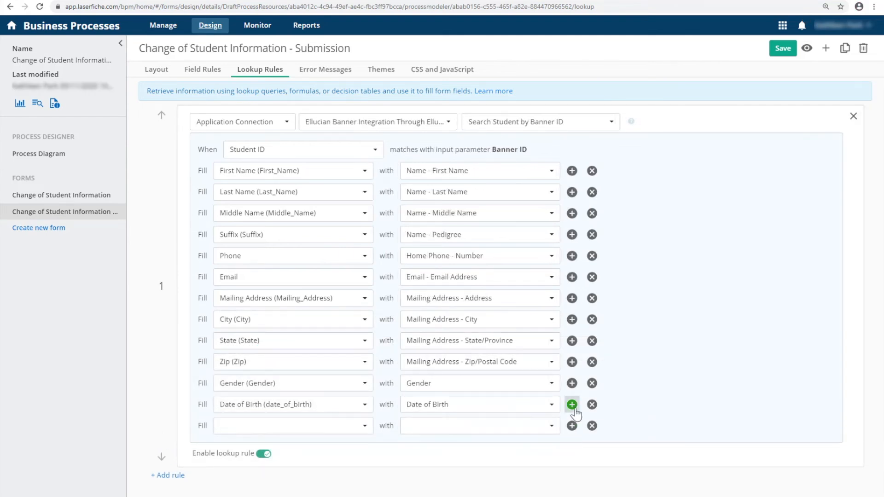
{"action": "left_click", "coordinate": [311, 427]}
{"action": "scroll", "coordinate": [306, 463], "scroll_direction": "down", "scroll_amount": 5}
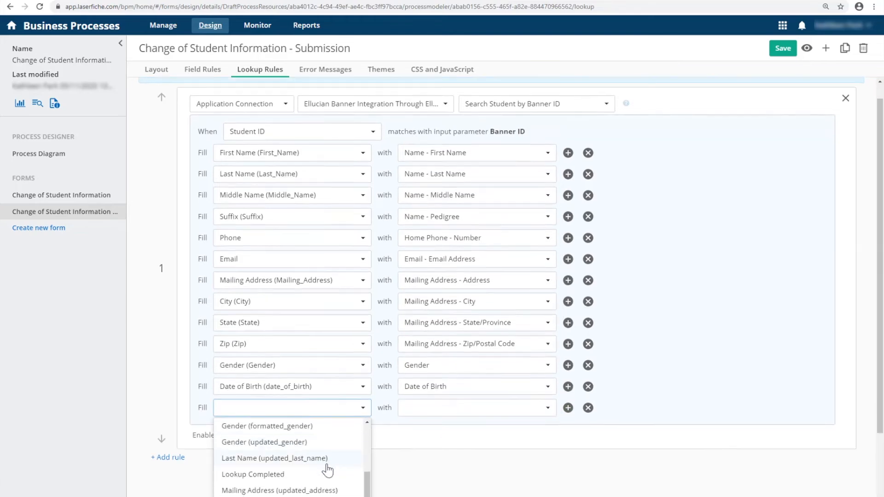
{"action": "left_click", "coordinate": [272, 428]}
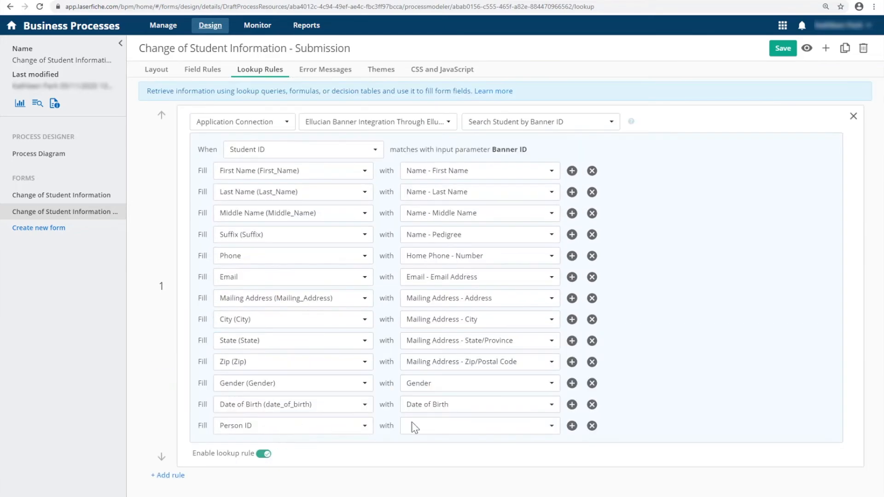
{"action": "left_click", "coordinate": [423, 427]}
{"action": "left_click", "coordinate": [425, 448]}
Save the lookup rule and test it in the form preview by entering a student ID
{"action": "left_click", "coordinate": [778, 50]}
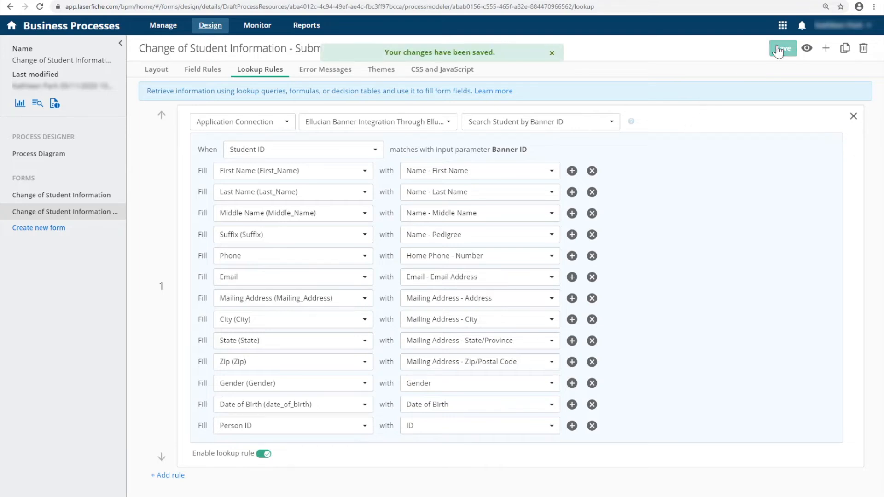
{"action": "left_click", "coordinate": [806, 48]}
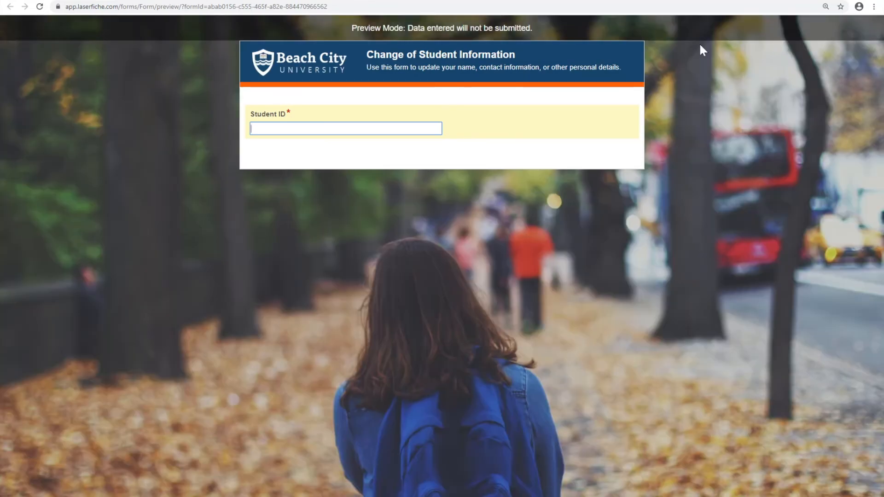
{"action": "left_click", "coordinate": [363, 155]}
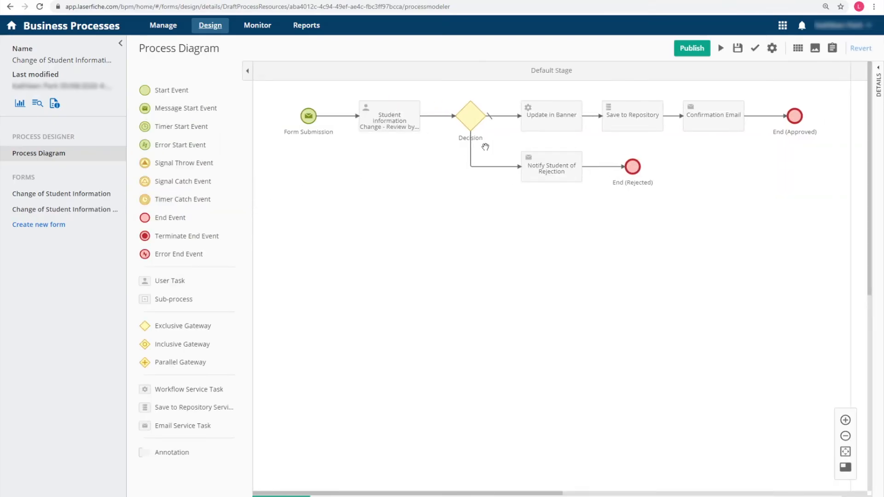
Inspect the Update in Banner task's workflow input values, then bring up the app launcher
{"action": "left_click", "coordinate": [552, 121]}
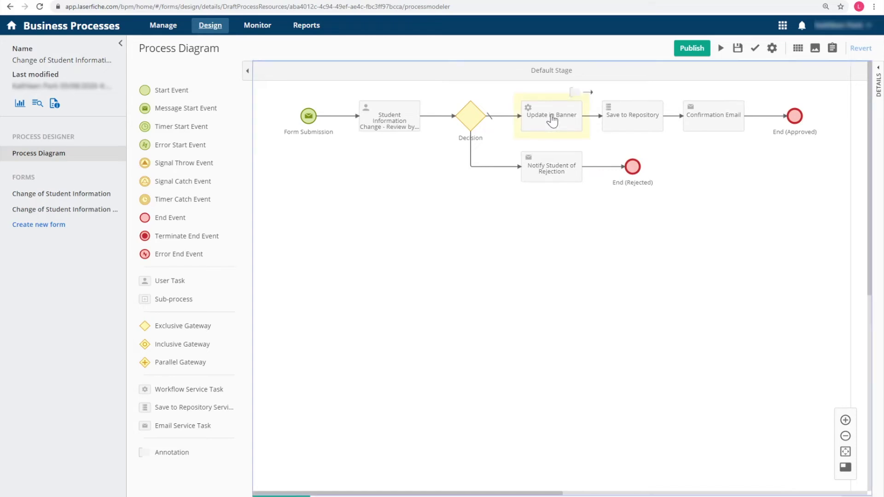
{"action": "left_click", "coordinate": [552, 121]}
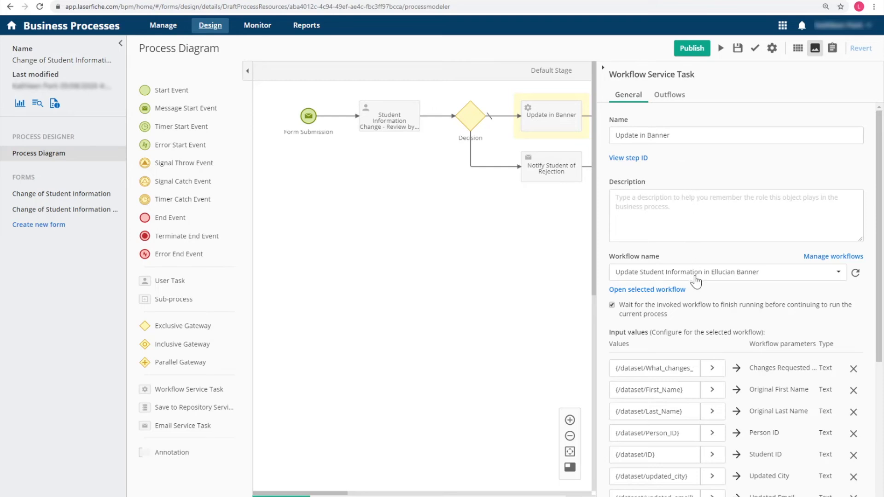
{"action": "scroll", "coordinate": [696, 281], "scroll_direction": "down", "scroll_amount": 2}
{"action": "scroll", "coordinate": [696, 281], "scroll_direction": "down", "scroll_amount": 3}
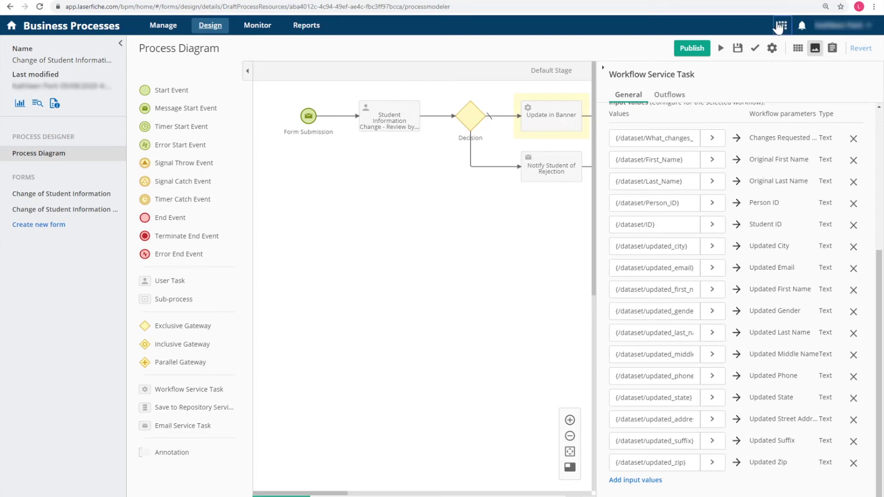
{"action": "left_click", "coordinate": [781, 26]}
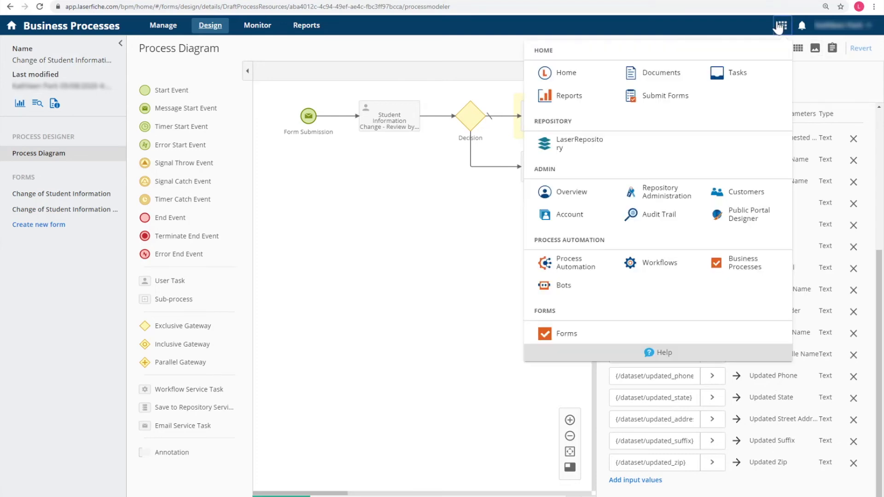
From Workflows, open 'Update Student Information in Ellucian Banner' in the designer
{"action": "left_click", "coordinate": [654, 266]}
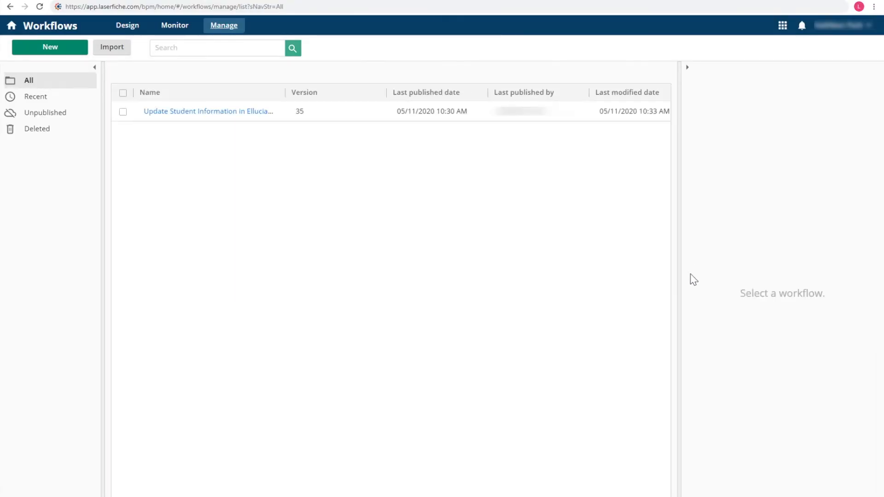
{"action": "left_click", "coordinate": [206, 112]}
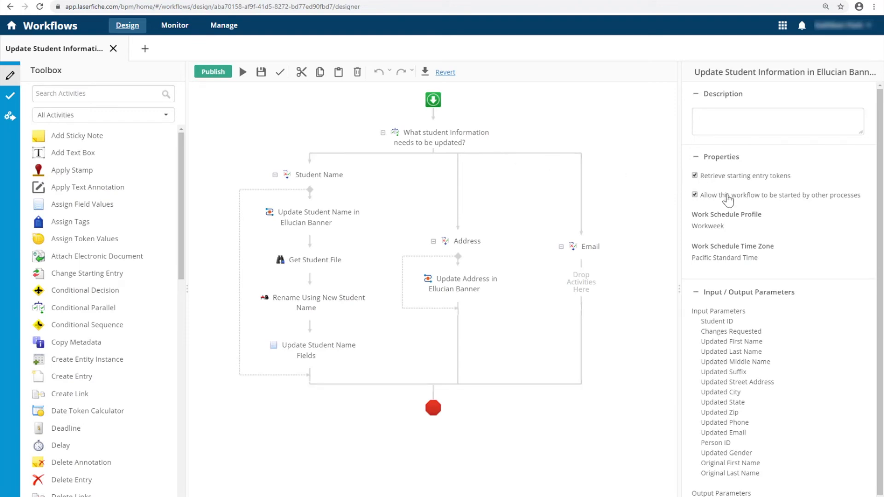
{"action": "scroll", "coordinate": [728, 199], "scroll_direction": "down", "scroll_amount": 1}
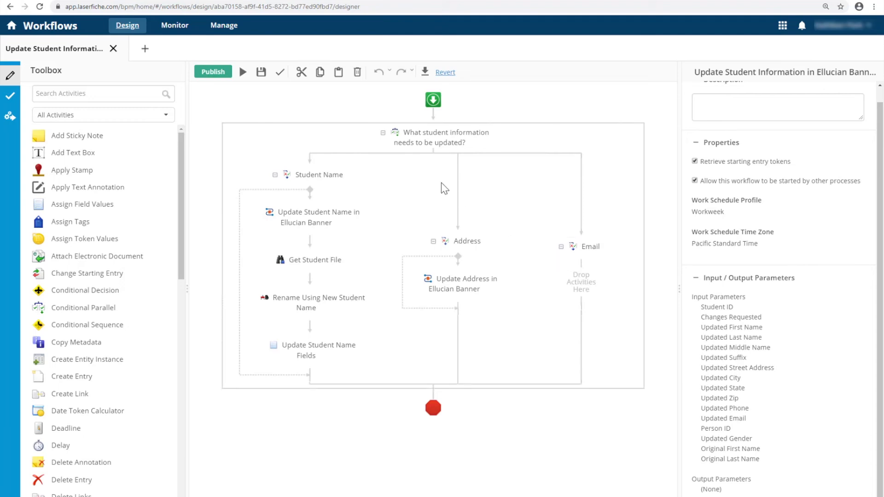
Drag an Execute Application Action into the Email branch, name it 'Update Email in Ellucian Banner', and choose the Ethos connection
{"action": "left_click", "coordinate": [140, 96]}
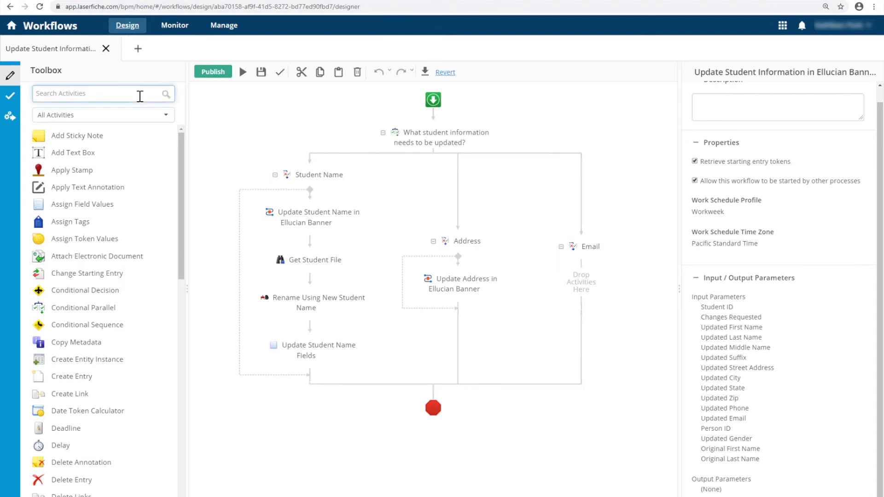
{"action": "type", "text": "applic"}
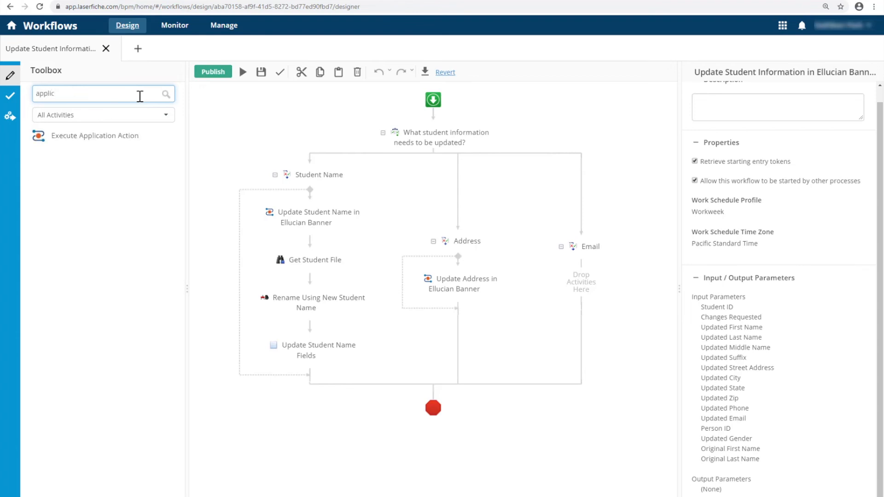
{"action": "left_click_drag", "start_coordinate": [90, 134], "coordinate": [581, 291]}
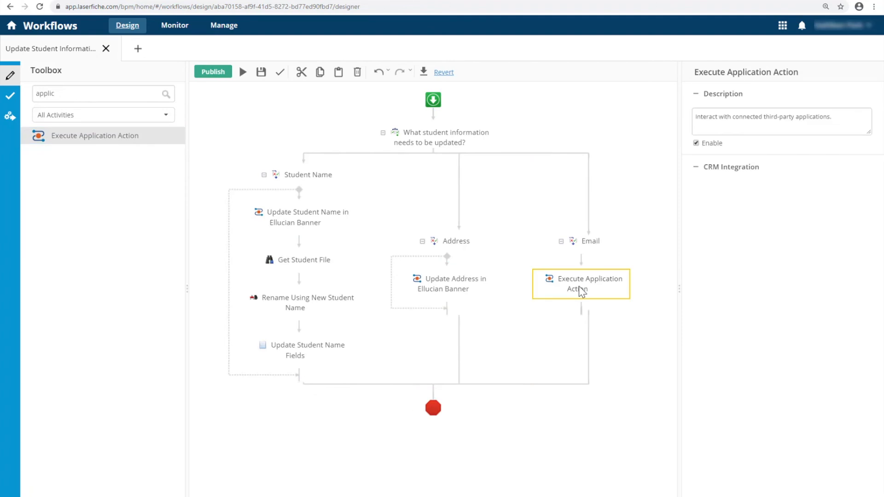
{"action": "left_click", "coordinate": [788, 74]}
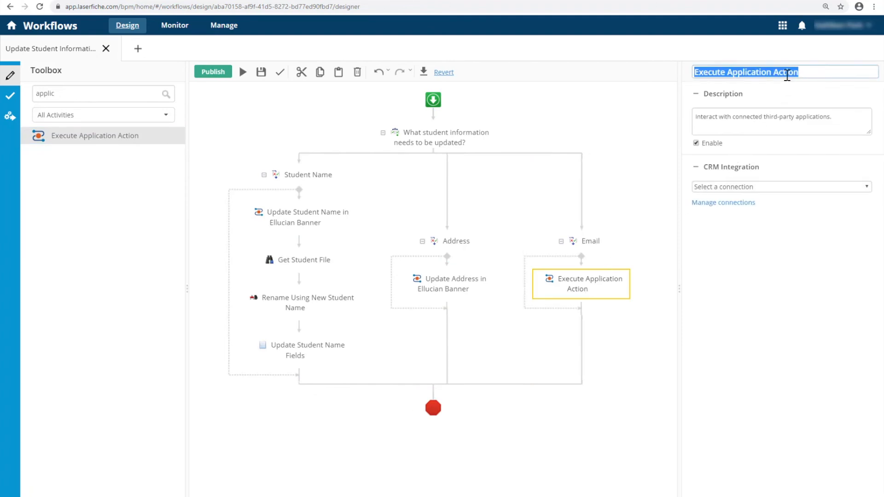
{"action": "type", "text": "Update "}
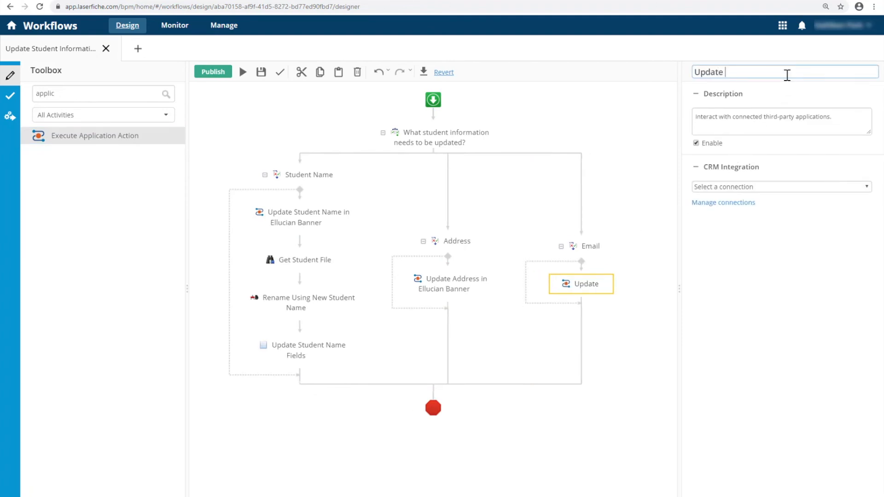
{"action": "type", "text": "Email in E"}
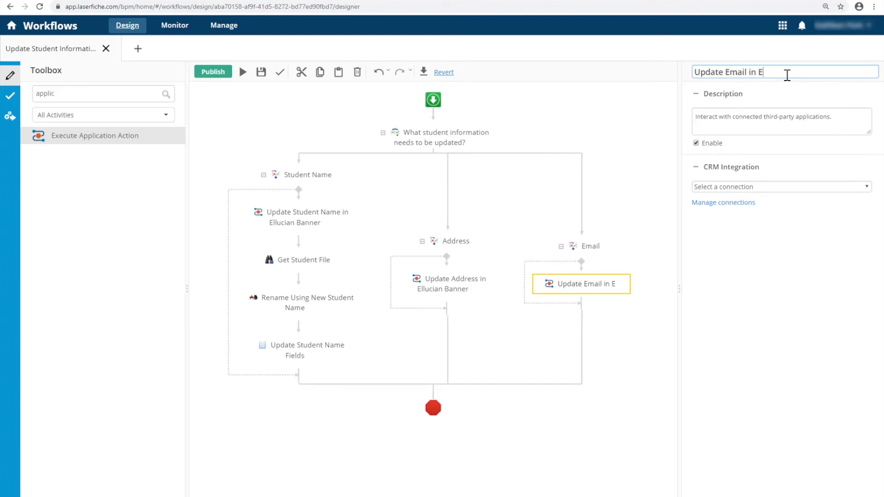
{"action": "type", "text": "llucian Banner"}
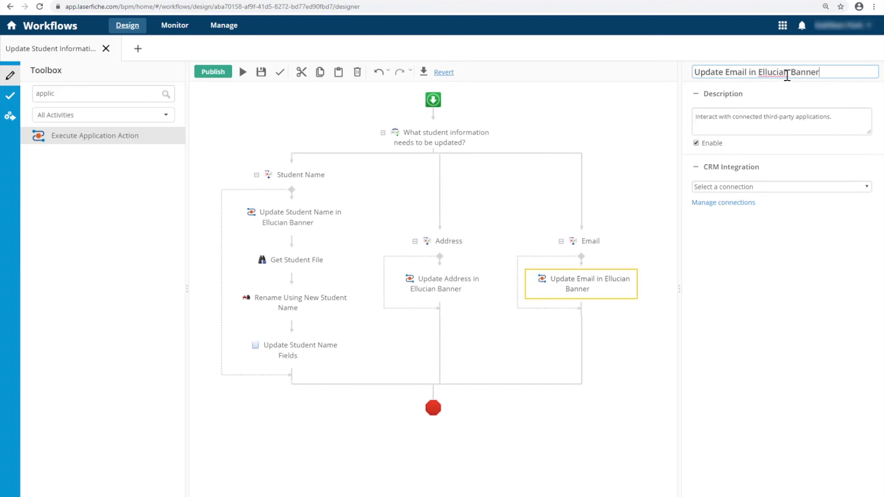
{"action": "left_click", "coordinate": [752, 187]}
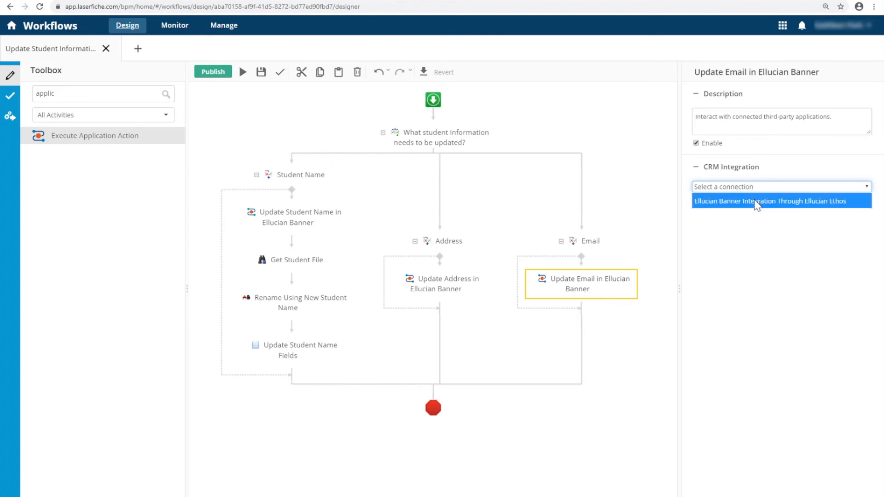
{"action": "left_click", "coordinate": [755, 202]}
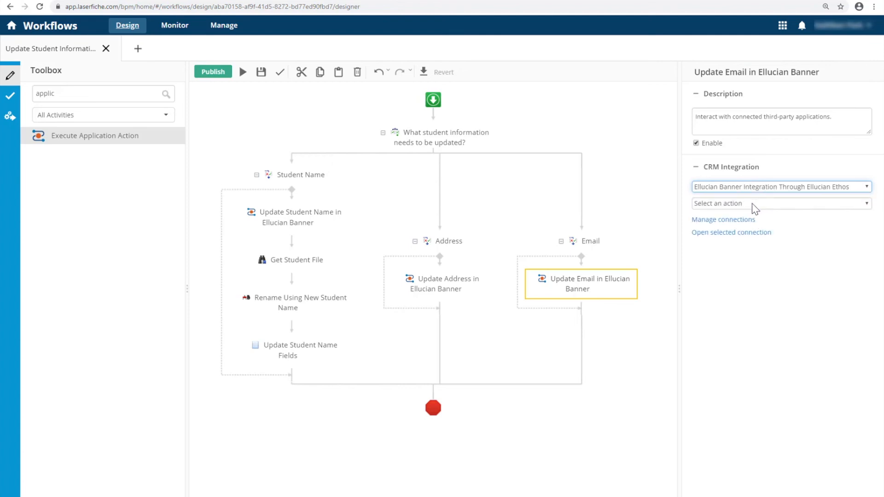
{"action": "left_click", "coordinate": [753, 208]}
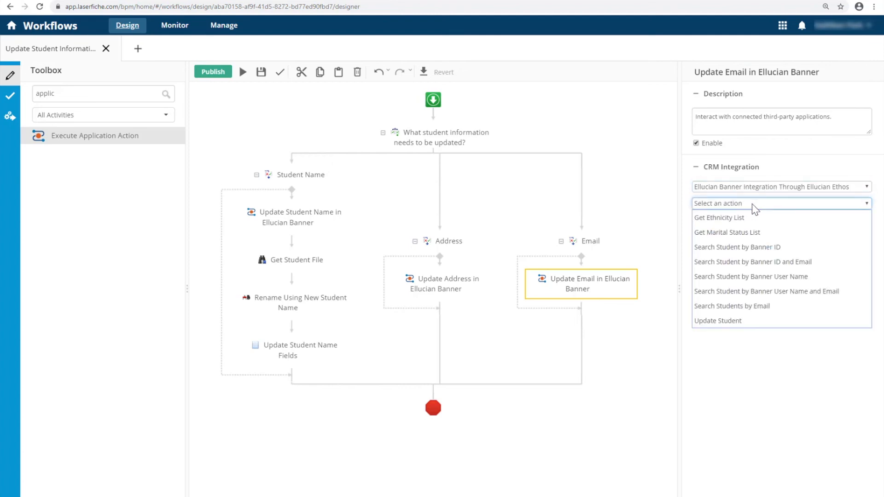
Choose the Update Student action and set its ID to the Person ID input parameter
{"action": "left_click", "coordinate": [776, 324]}
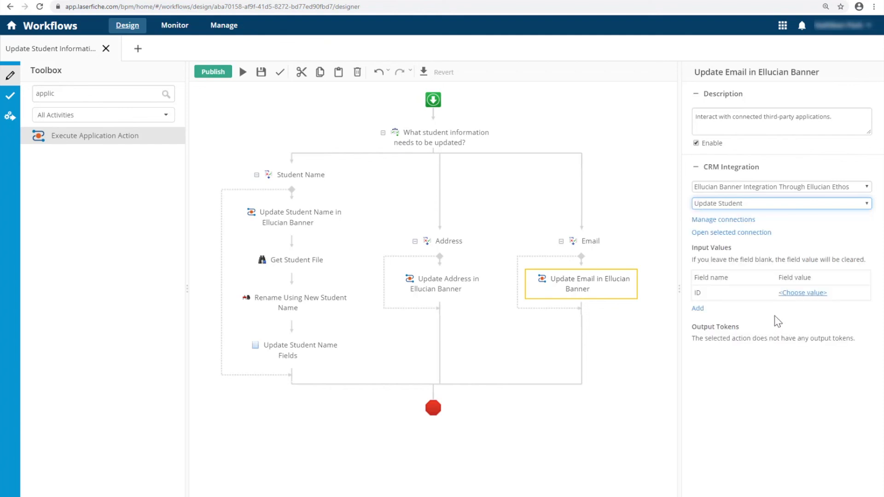
{"action": "left_click", "coordinate": [791, 295]}
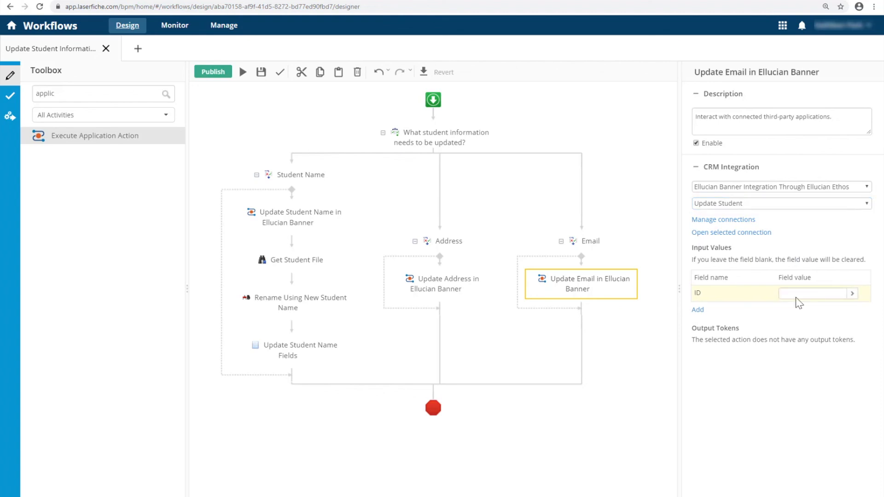
{"action": "left_click", "coordinate": [850, 298]}
{"action": "mouse_move", "coordinate": [796, 329]}
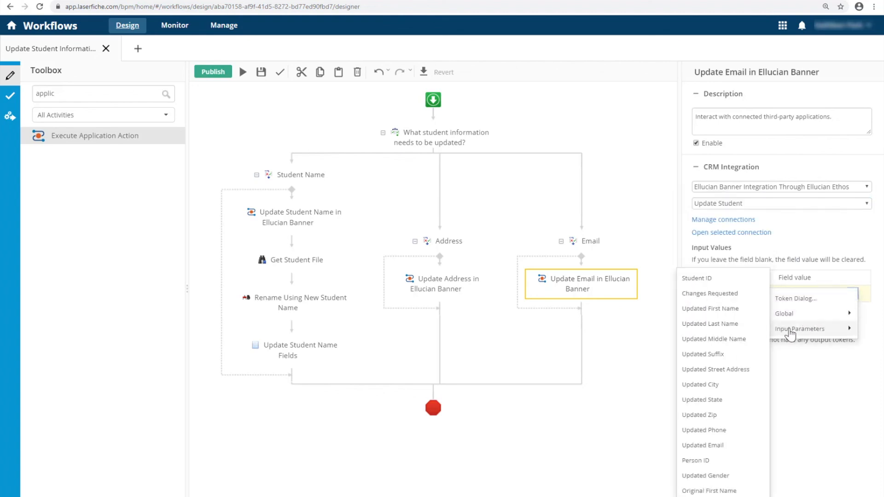
{"action": "left_click", "coordinate": [709, 460]}
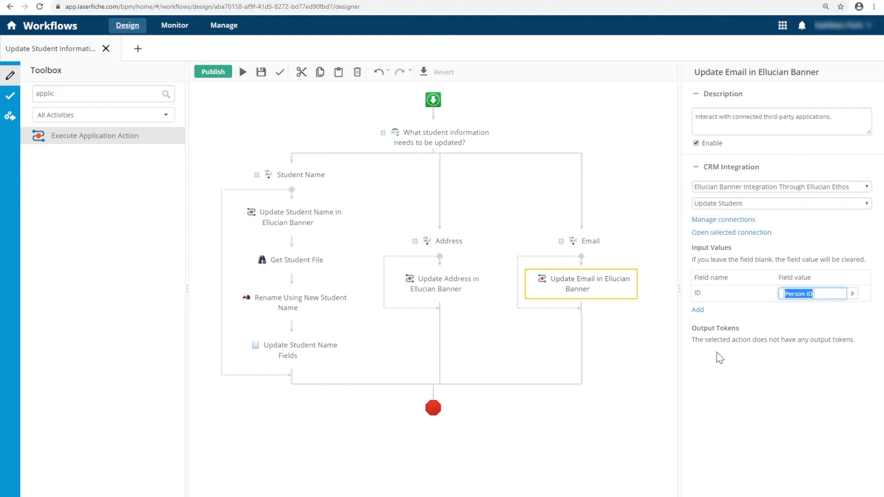
Add the Email - Email Address field and set it to Updated Email
{"action": "left_click", "coordinate": [712, 313]}
{"action": "left_click", "coordinate": [768, 313]}
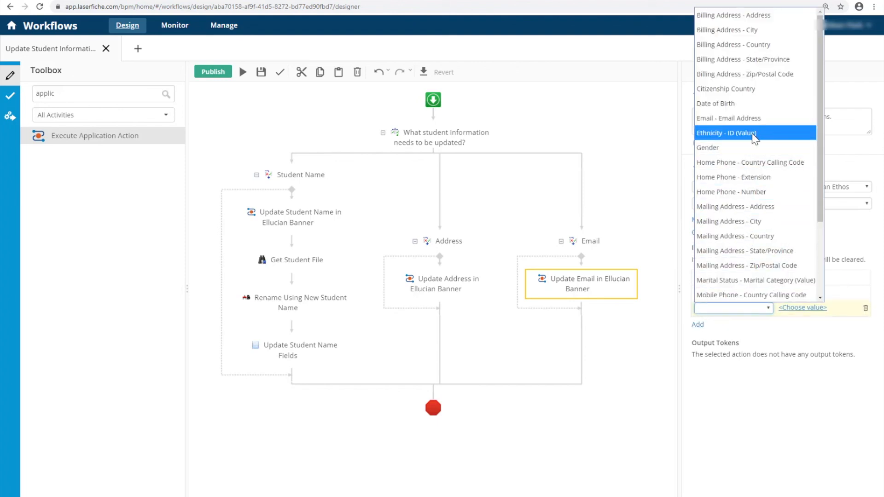
{"action": "left_click", "coordinate": [758, 120]}
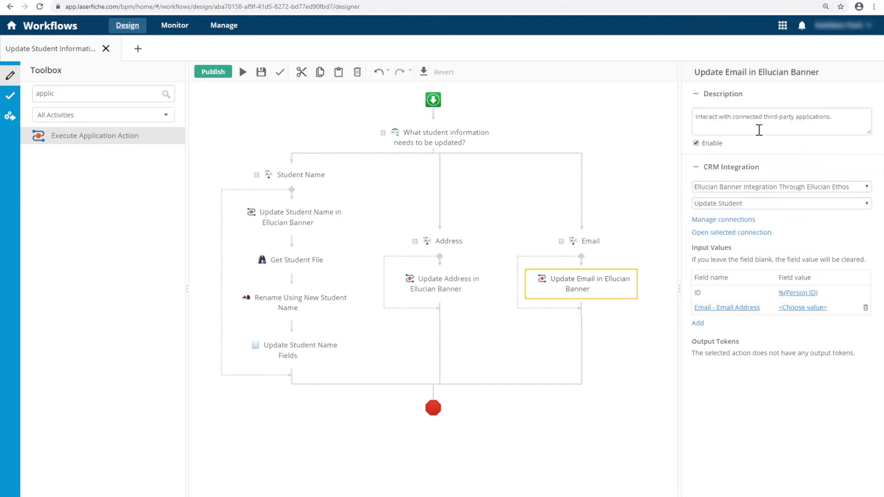
{"action": "left_click", "coordinate": [813, 308]}
{"action": "left_click", "coordinate": [852, 308]}
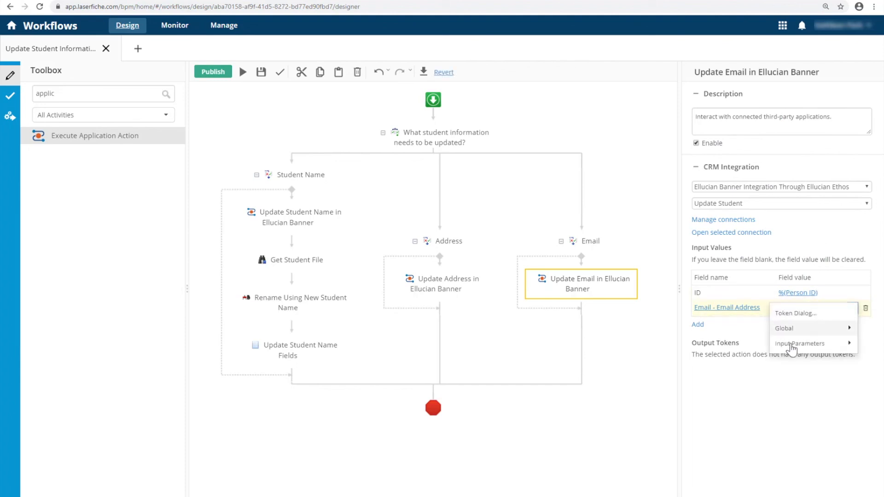
{"action": "mouse_move", "coordinate": [784, 345]}
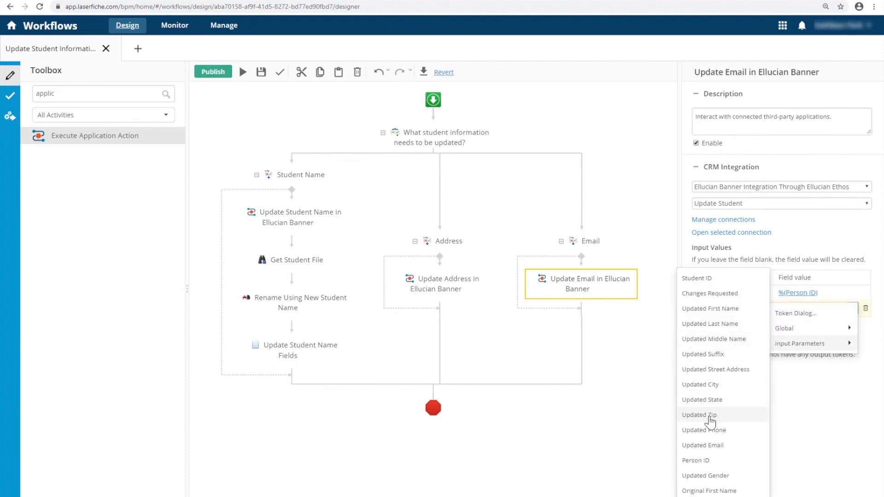
{"action": "left_click", "coordinate": [707, 445]}
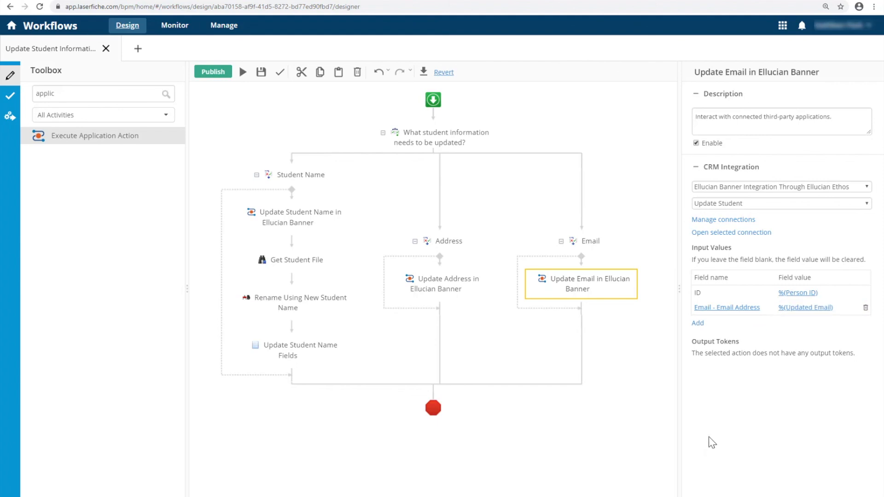
{"action": "left_click", "coordinate": [307, 224]}
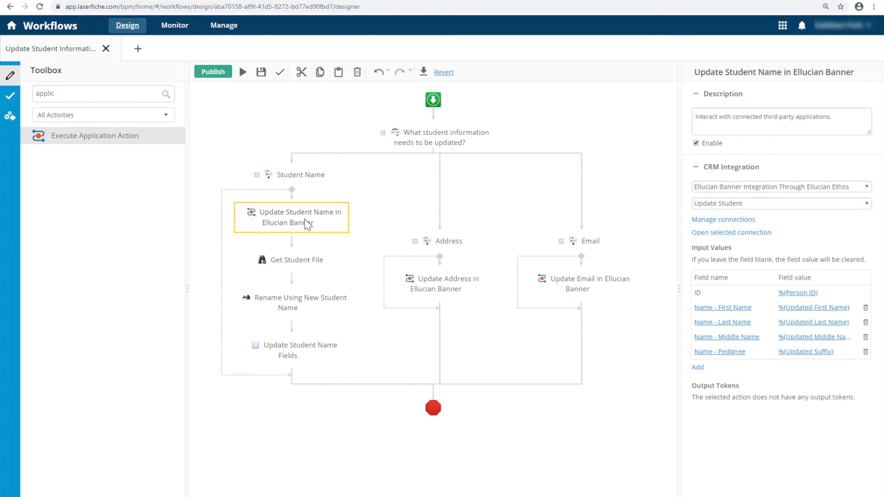
{"action": "left_click", "coordinate": [427, 275]}
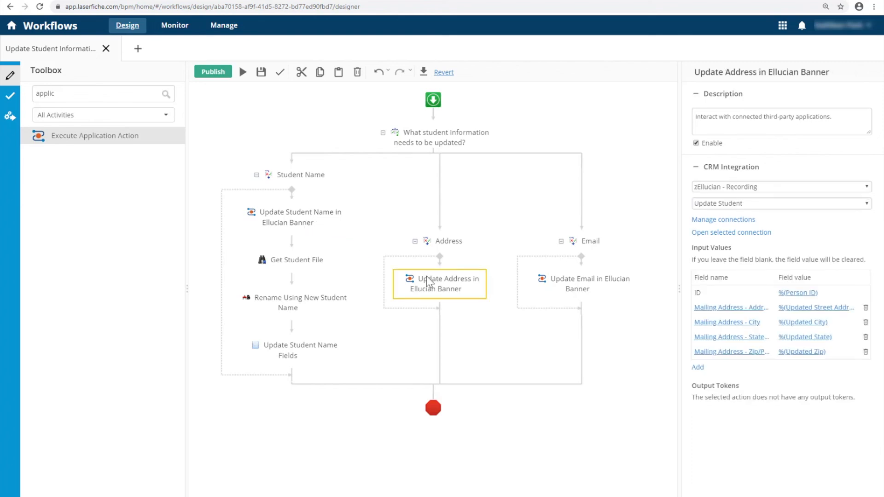